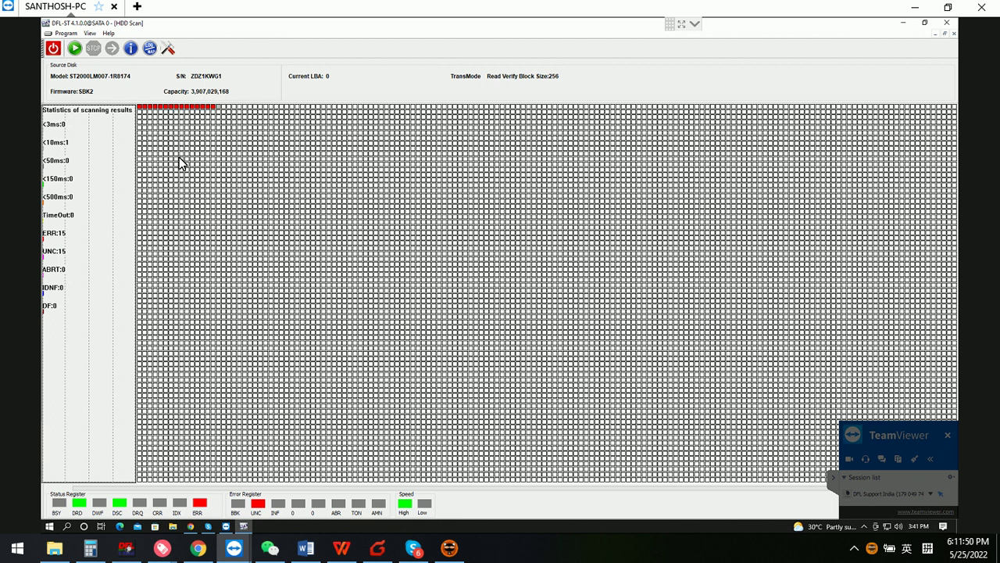
- Close the HDD Scan results window showing 15 ERR and 15 UNC to return to the F3 terminal
{"action": "left_click", "coordinate": [954, 35]}
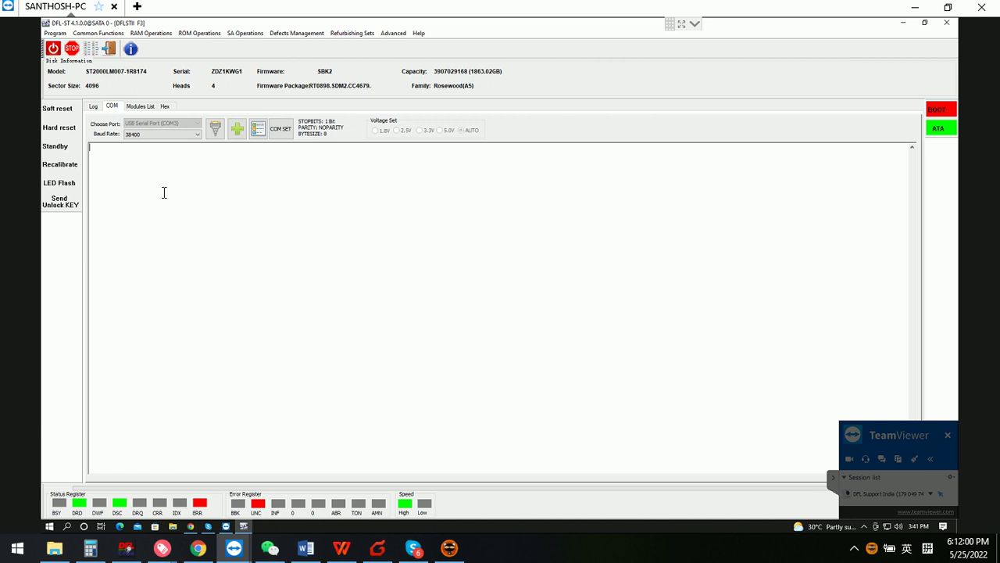
- Enter diagnostic mode and list the growing defect list (V40) and reassigned sectors (V4)
{"action": "key", "text": "ctrl+z"}
{"action": "type", "text": "V40"}
{"action": "key", "text": "Return"}
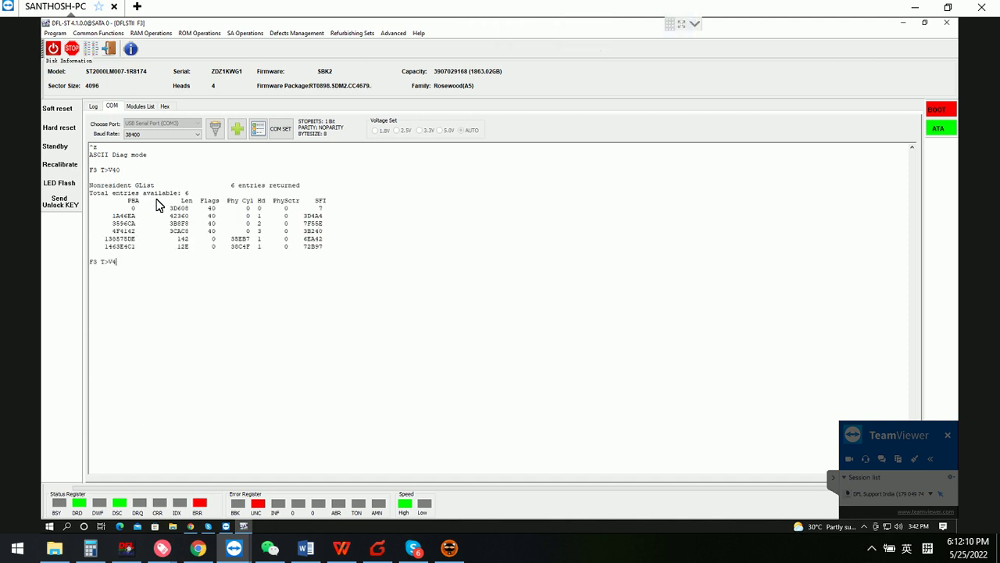
{"action": "type", "text": "V4"}
{"action": "key", "text": "Return"}
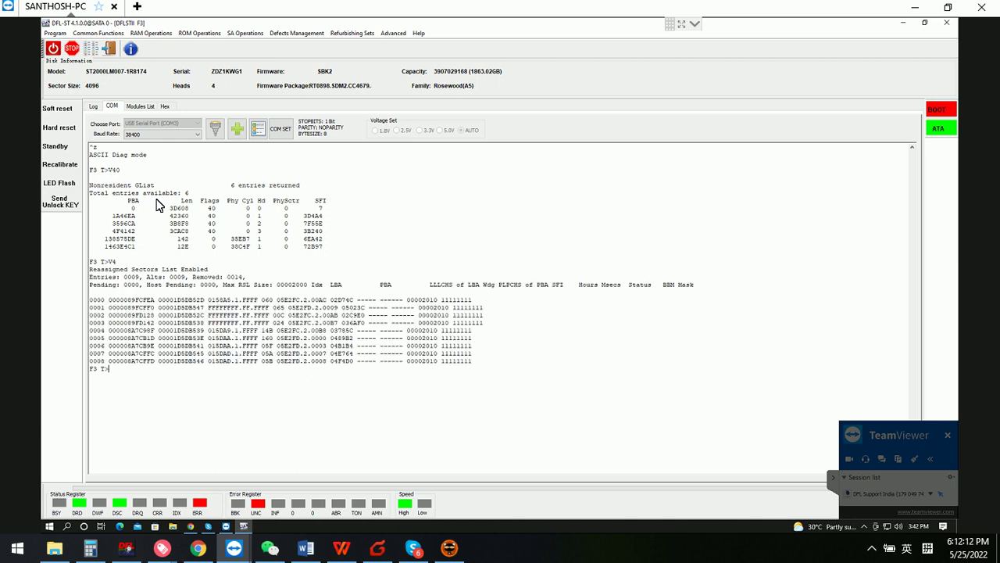
- Run i4,1,22, then launch the m0,6,3,,,,,22 user-partition format command
{"action": "type", "text": "i4,1,22"}
{"action": "key", "text": "Return"}
{"action": "type", "text": "m0,6,3,,,,,22"}
{"action": "key", "text": "Return"}
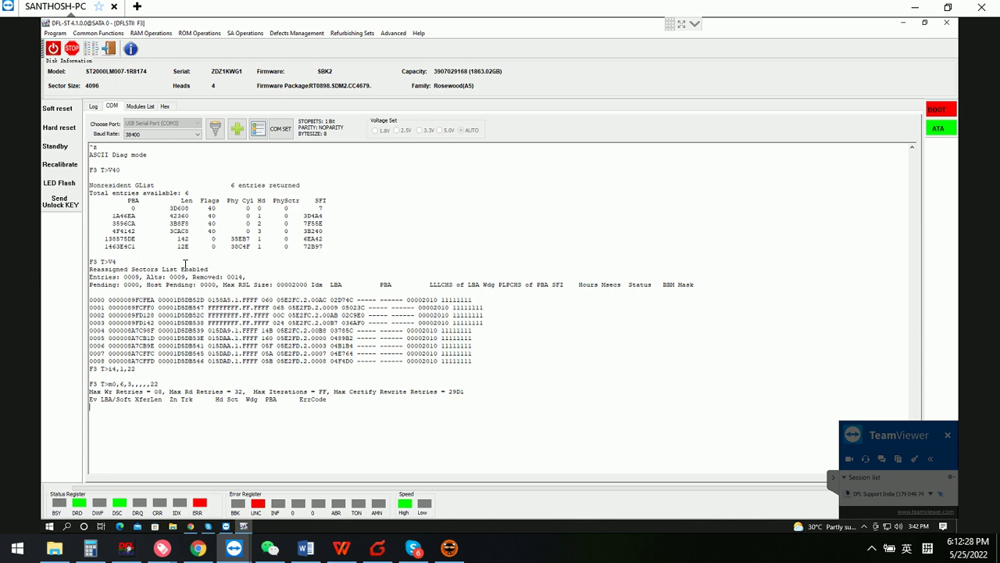
{"action": "left_click", "coordinate": [52, 36]}
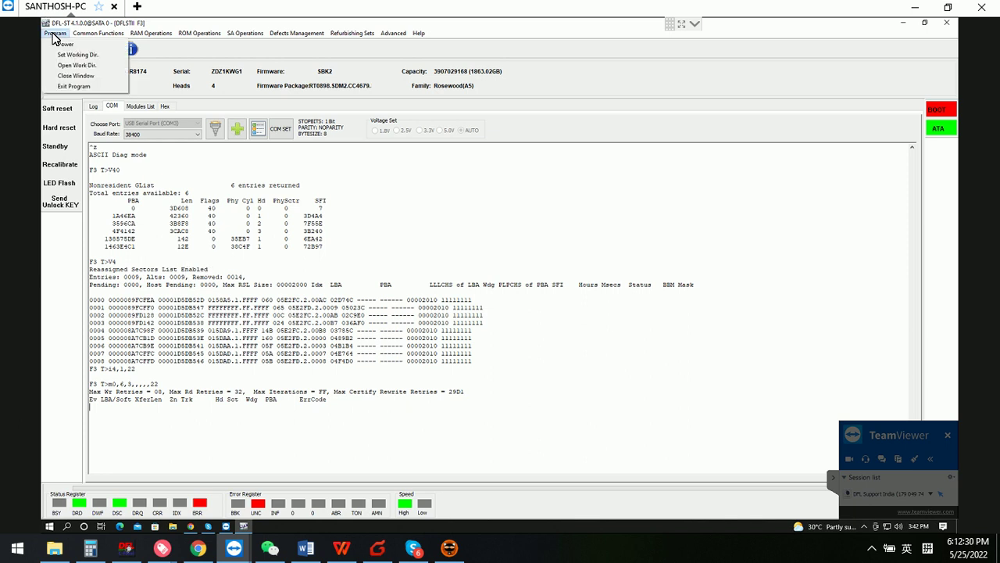
{"action": "left_click", "coordinate": [81, 67]}
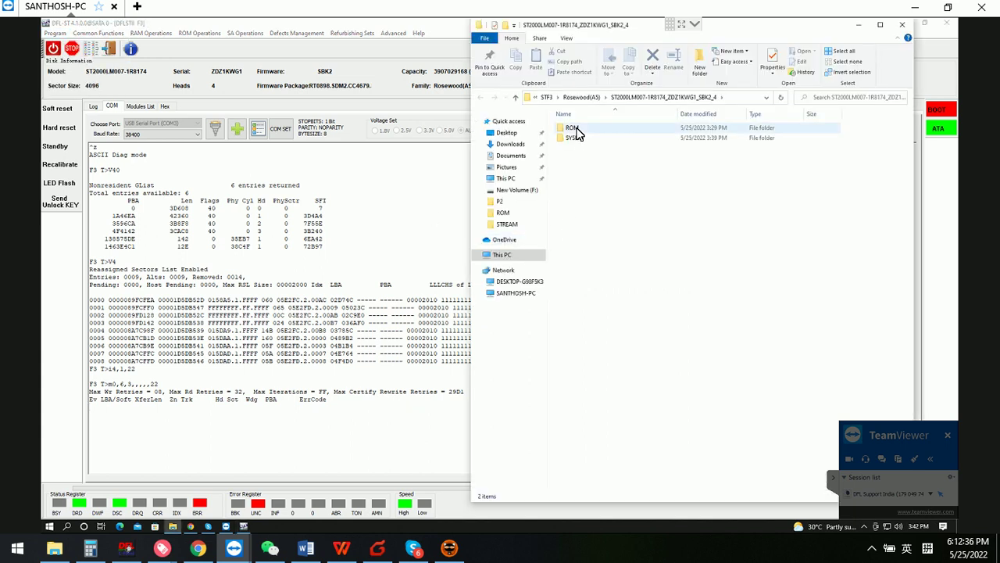
{"action": "double_click", "coordinate": [574, 130]}
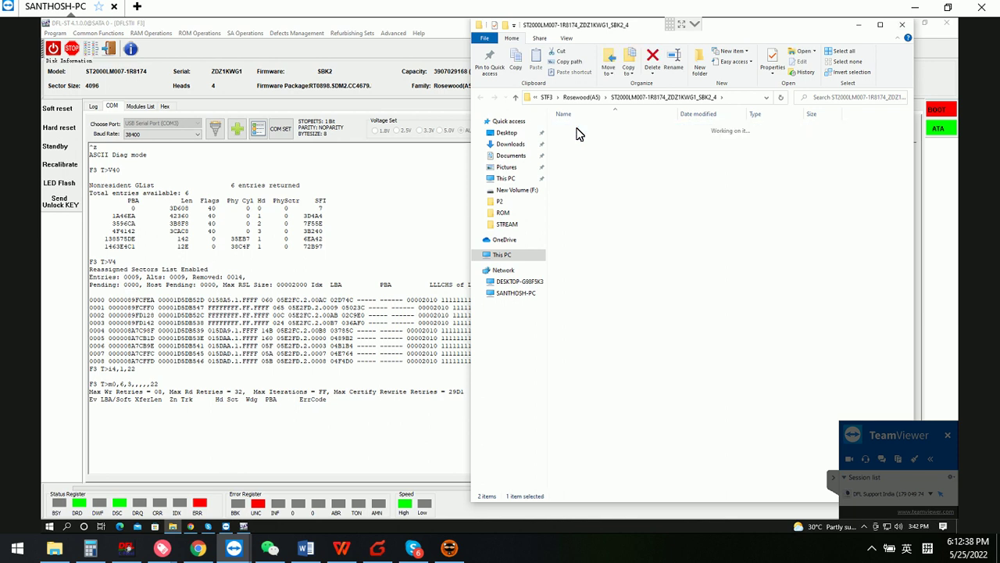
{"action": "left_click", "coordinate": [599, 139]}
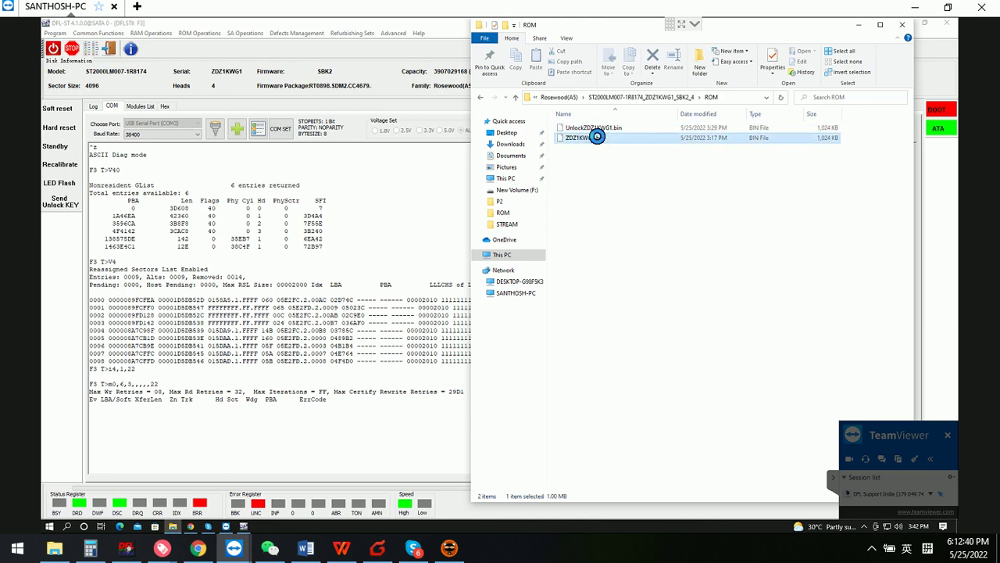
{"action": "left_click", "coordinate": [663, 100]}
{"action": "left_click", "coordinate": [594, 139]}
{"action": "double_click", "coordinate": [579, 140]}
{"action": "double_click", "coordinate": [583, 129]}
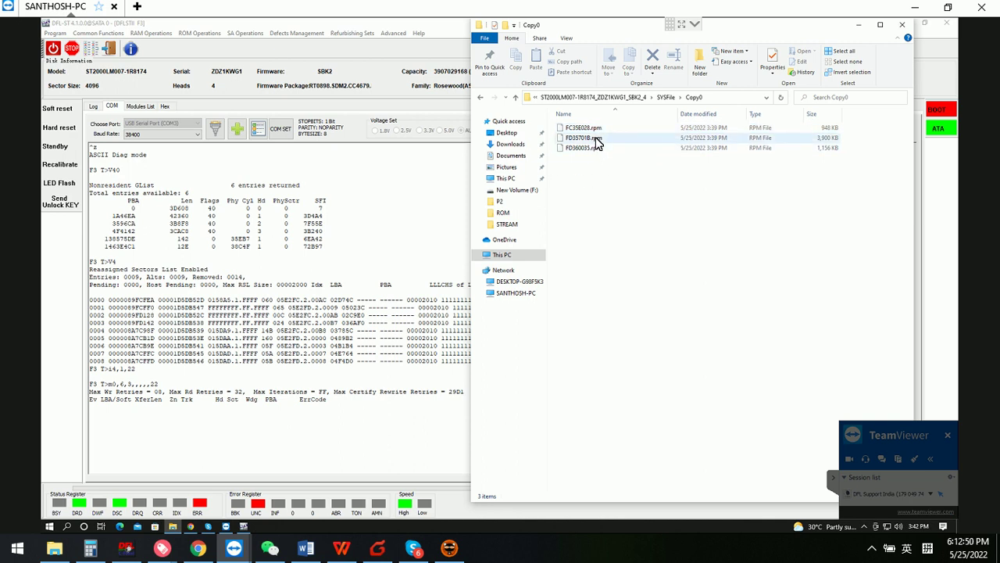
{"action": "left_click", "coordinate": [596, 139]}
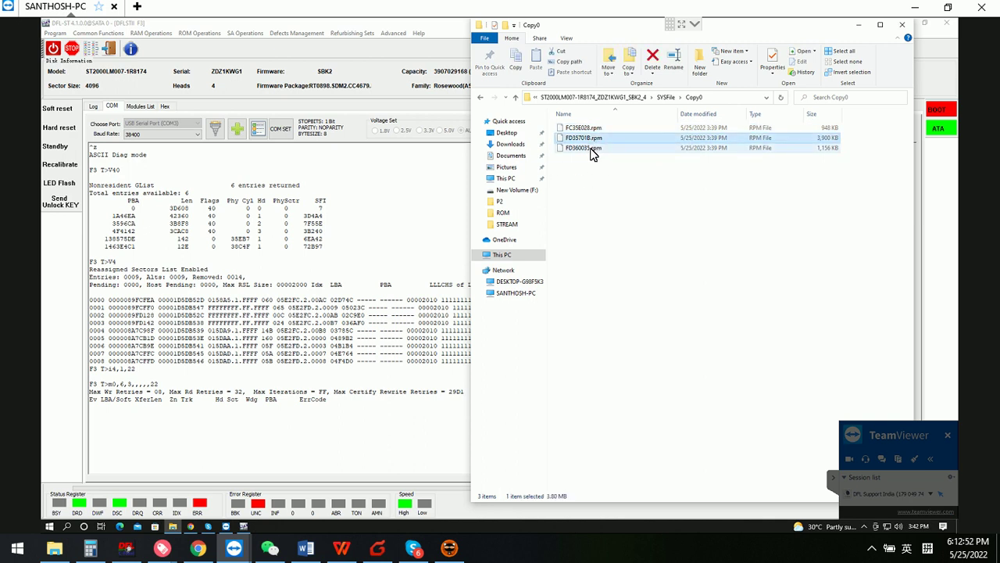
{"action": "left_click", "coordinate": [594, 128]}
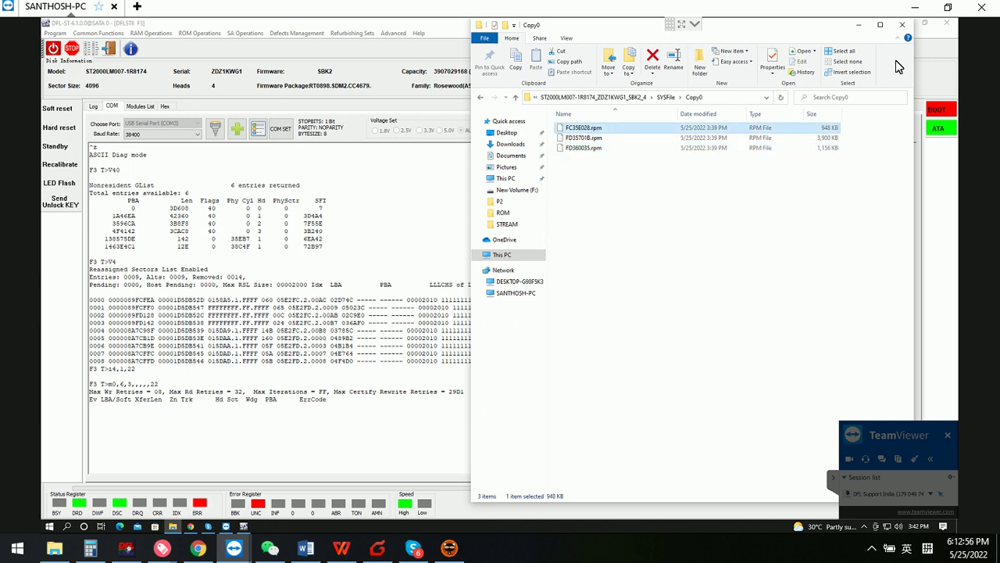
{"action": "left_click", "coordinate": [901, 26]}
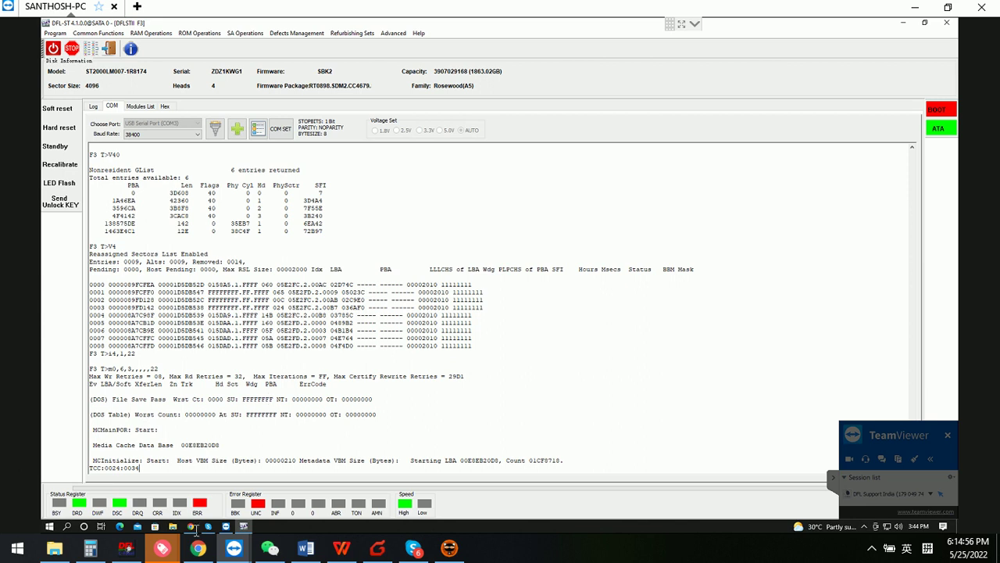
- Wait for the format to end with DiagError 00005004, 'User Partition Format Failed' after 30 secs
{"action": "mouse_move", "coordinate": [161, 548]}
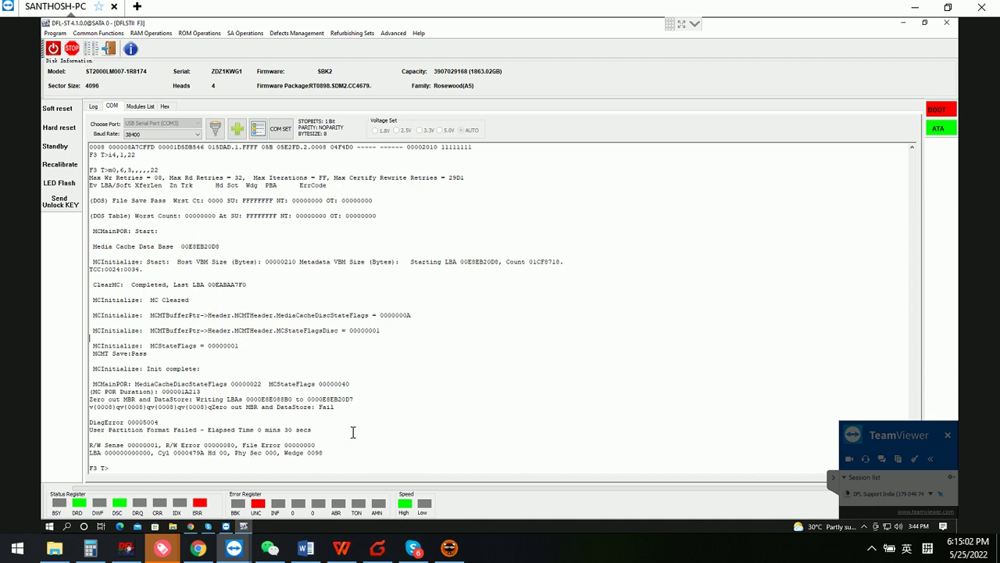
- Relist the growing defect list with V40, now 2 entries, and switch the drive back to ESLIP mode
{"action": "left_click", "coordinate": [150, 468]}
{"action": "type", "text": "V40"}
{"action": "key", "text": "Return"}
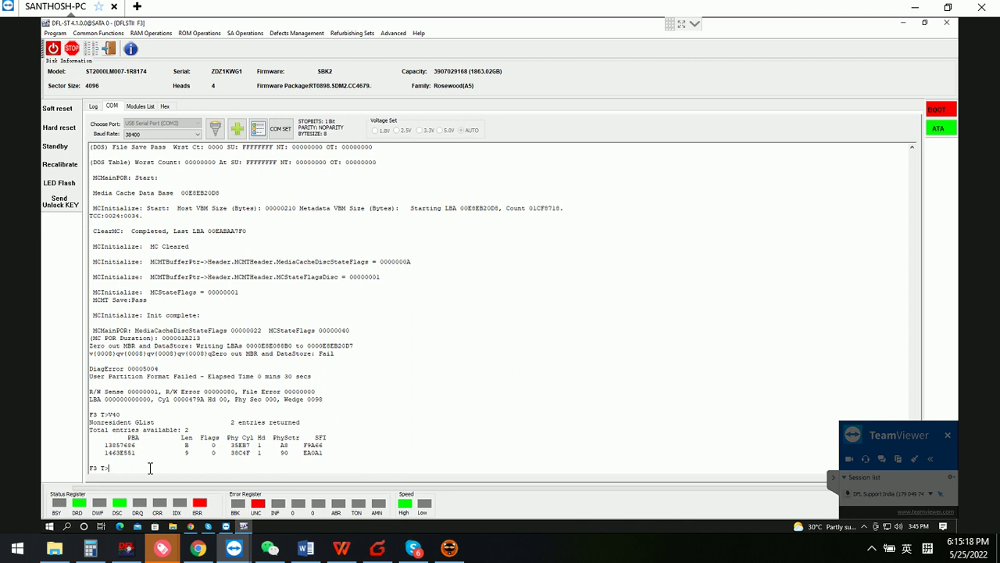
{"action": "key", "text": "ctrl+t"}
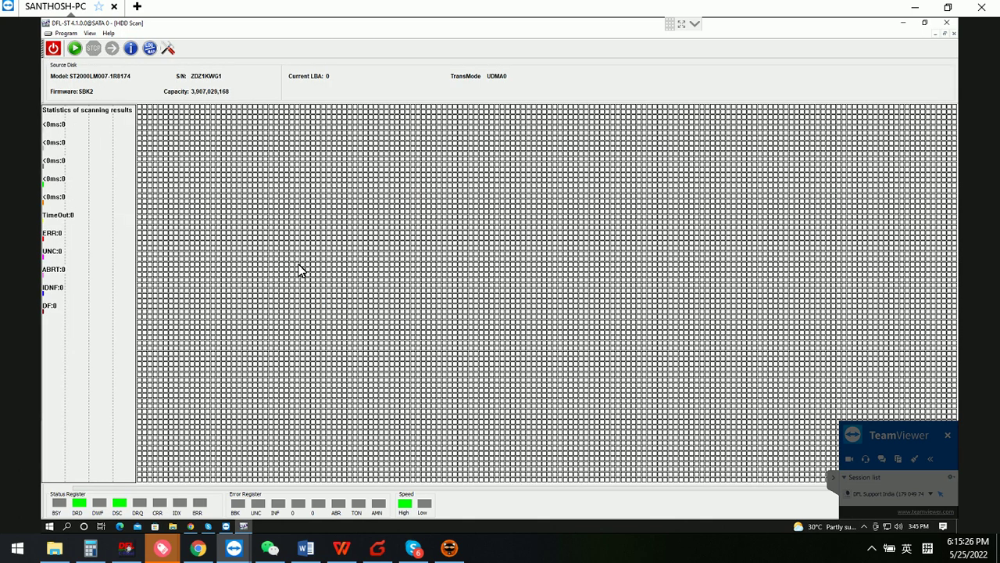
- Run a read-verify scan from LBA 0 and stop it at LBA 475,136 with zero errors
{"action": "left_click", "coordinate": [75, 49]}
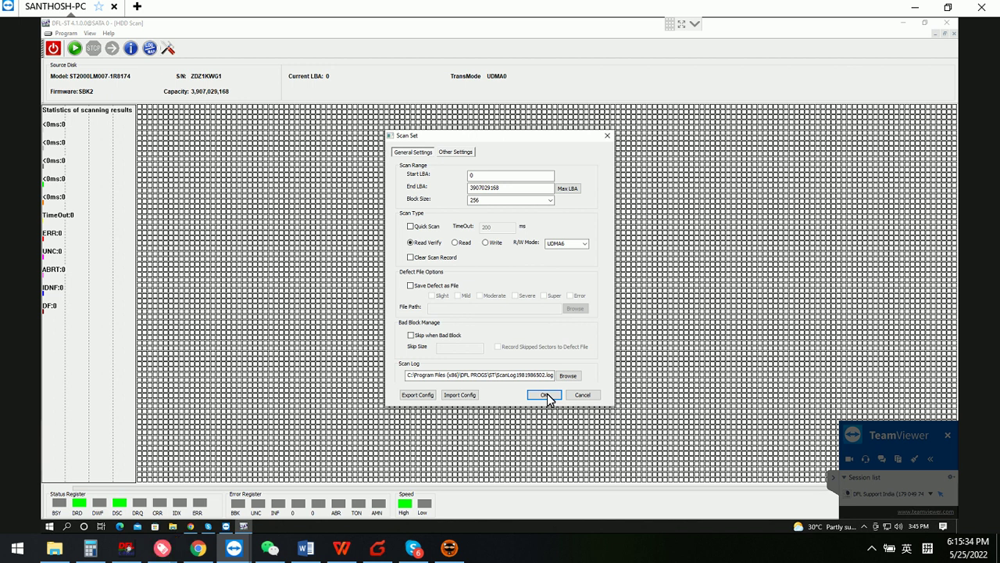
{"action": "left_click", "coordinate": [546, 395]}
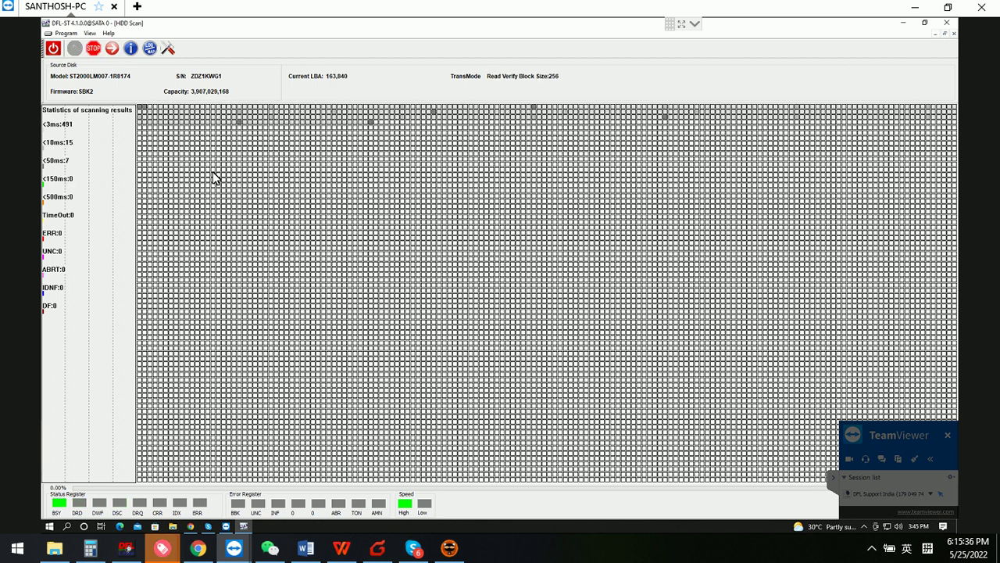
{"action": "left_click", "coordinate": [93, 50]}
{"action": "left_click", "coordinate": [168, 48]}
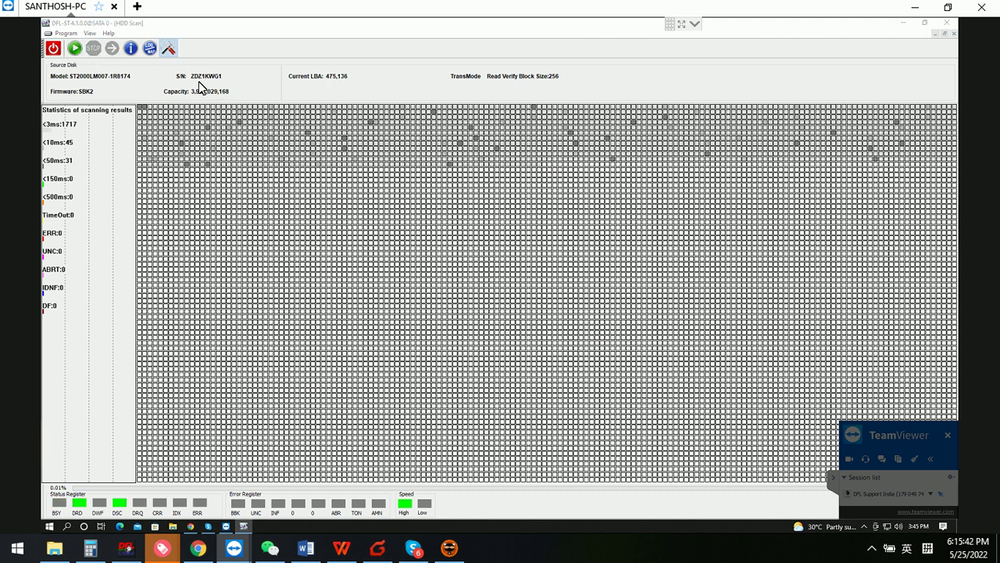
{"action": "left_click", "coordinate": [510, 173]}
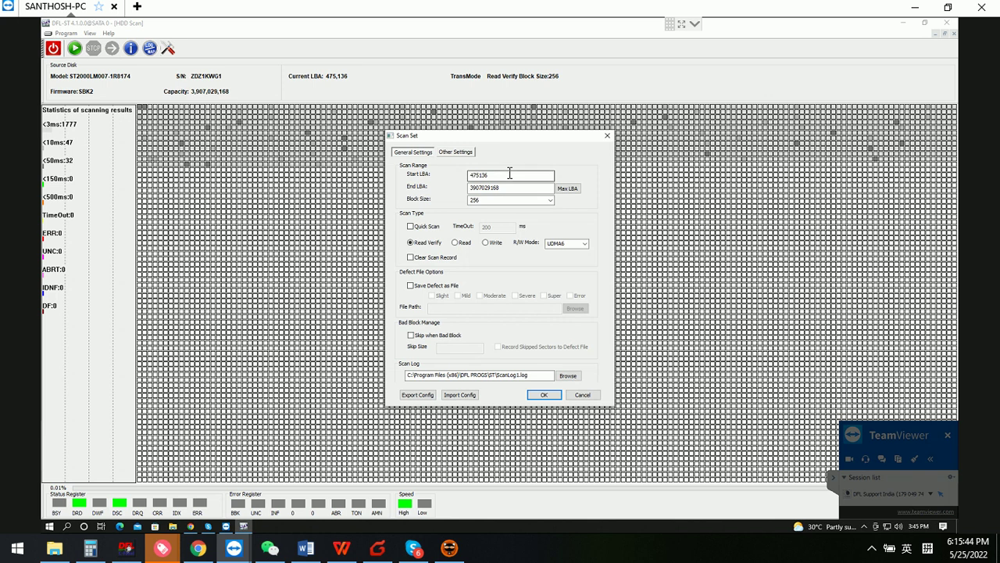
{"action": "key", "text": "ctrl+a"}
{"action": "type", "text": "3800000000"}
{"action": "left_click", "coordinate": [419, 261]}
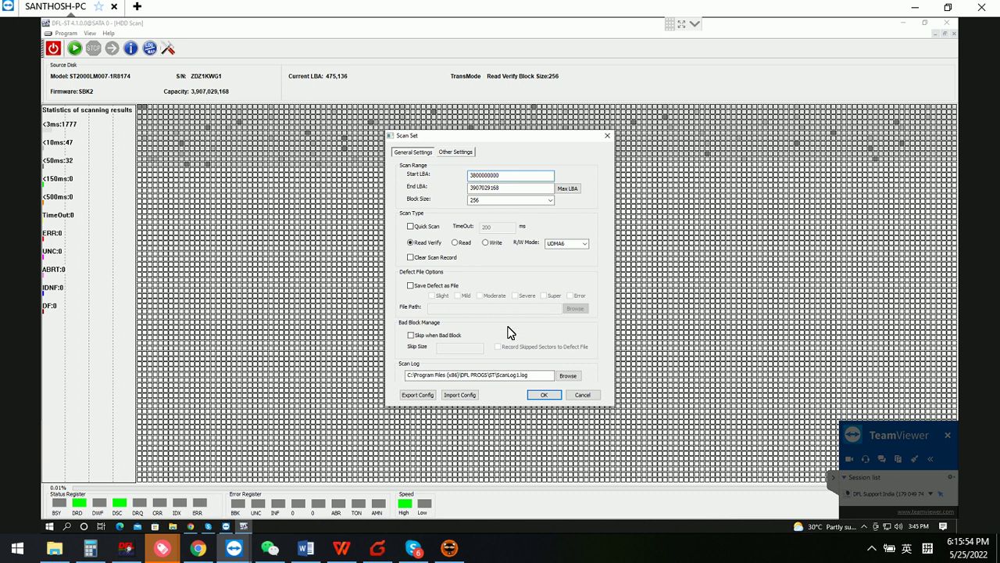
{"action": "left_click", "coordinate": [544, 395]}
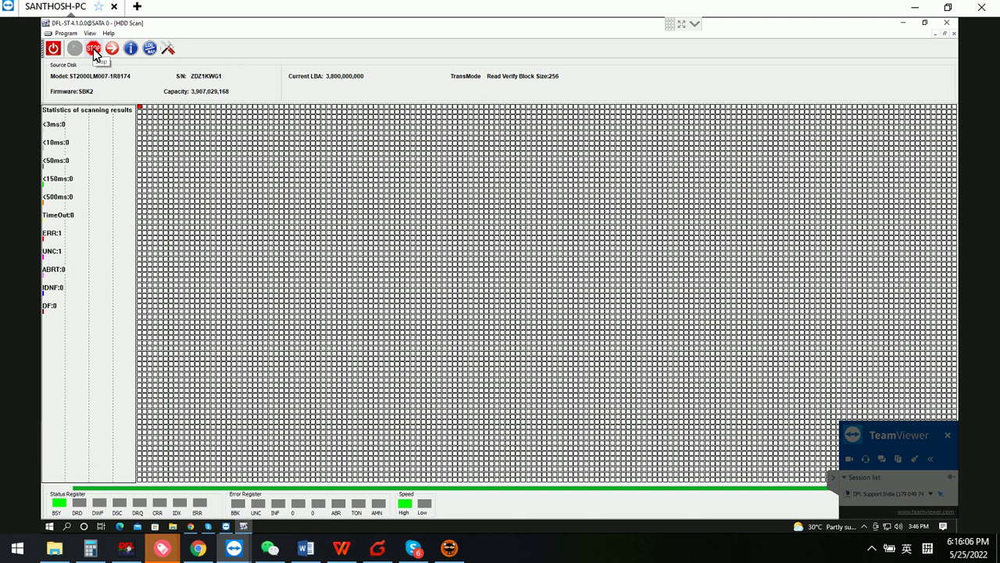
{"action": "left_click", "coordinate": [94, 49]}
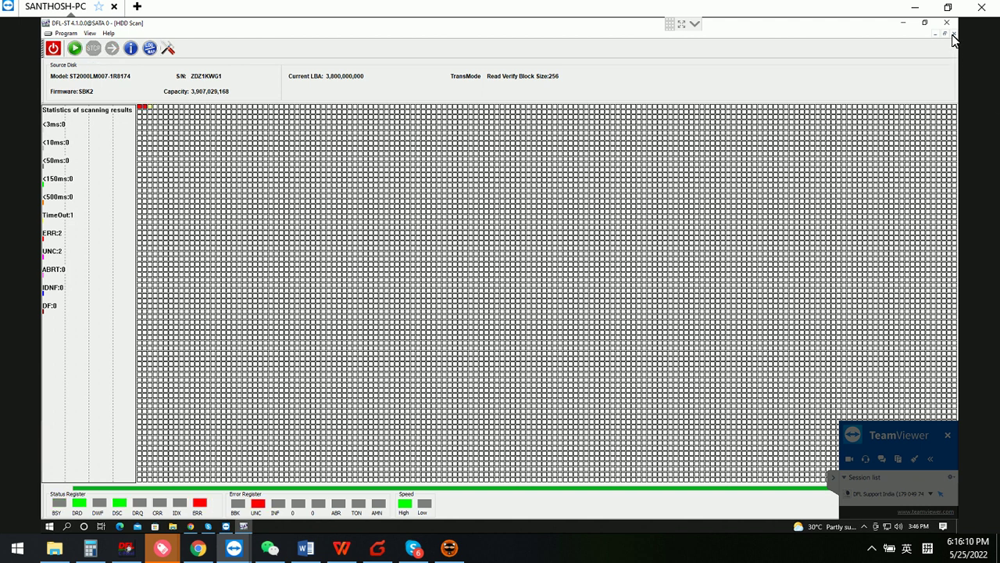
{"action": "mouse_move", "coordinate": [235, 162]}
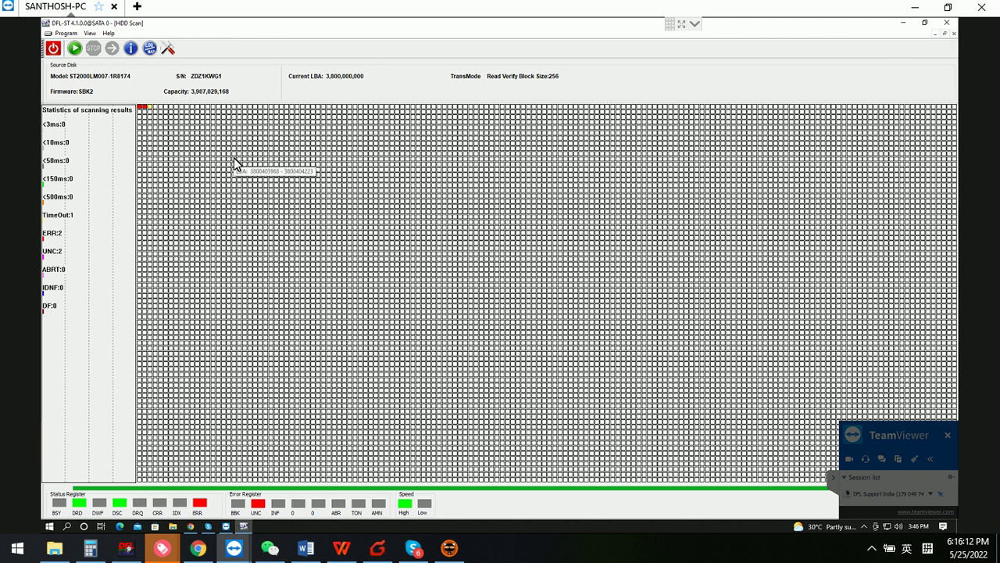
{"action": "left_click", "coordinate": [955, 34]}
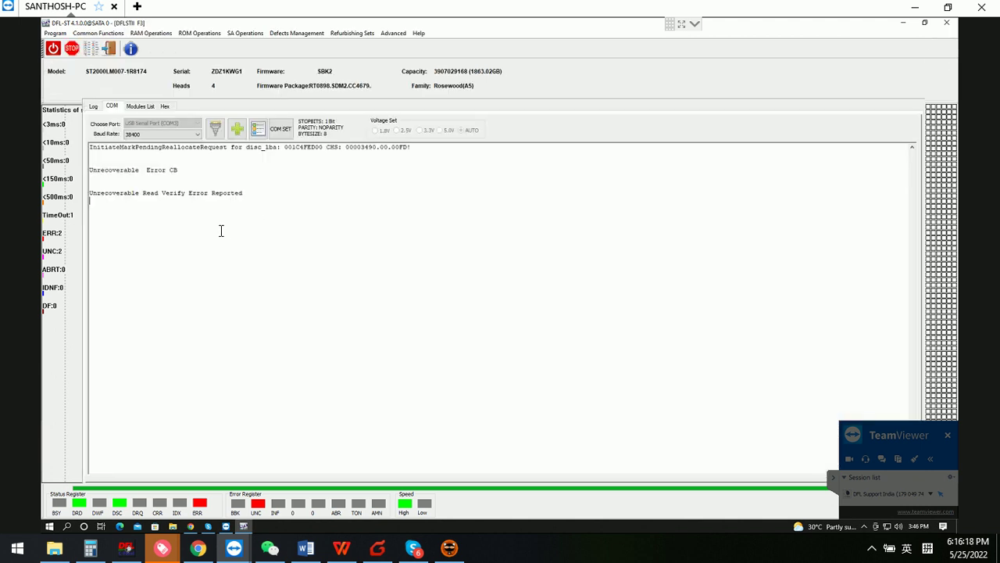
- Cycle the drive into ASCII Diag mode and back to ESLIP, then dismiss the Read Modules dialog
{"action": "key", "text": "ctrl+z"}
{"action": "key", "text": "ctrl+t"}
{"action": "left_click", "coordinate": [256, 34]}
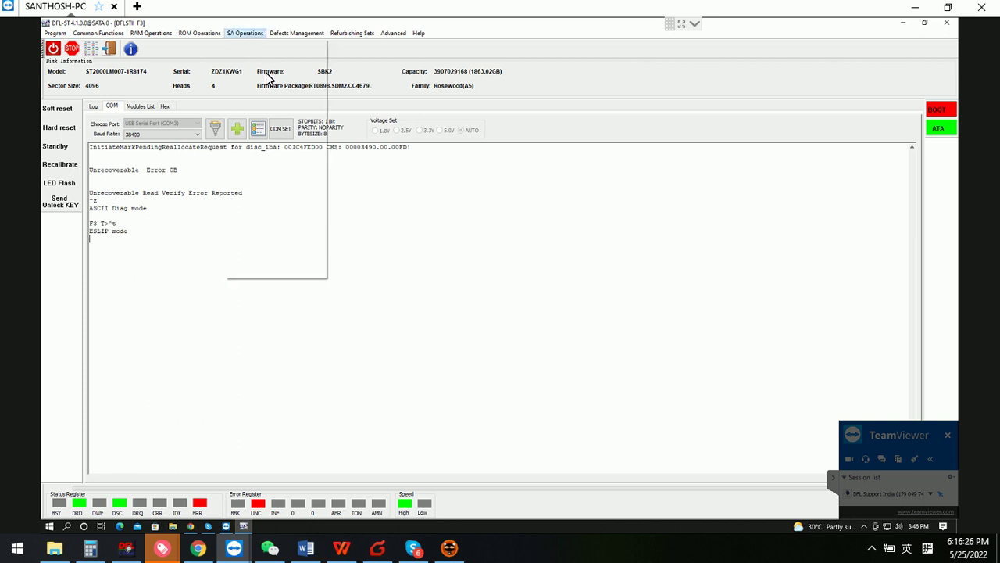
{"action": "left_click", "coordinate": [267, 72]}
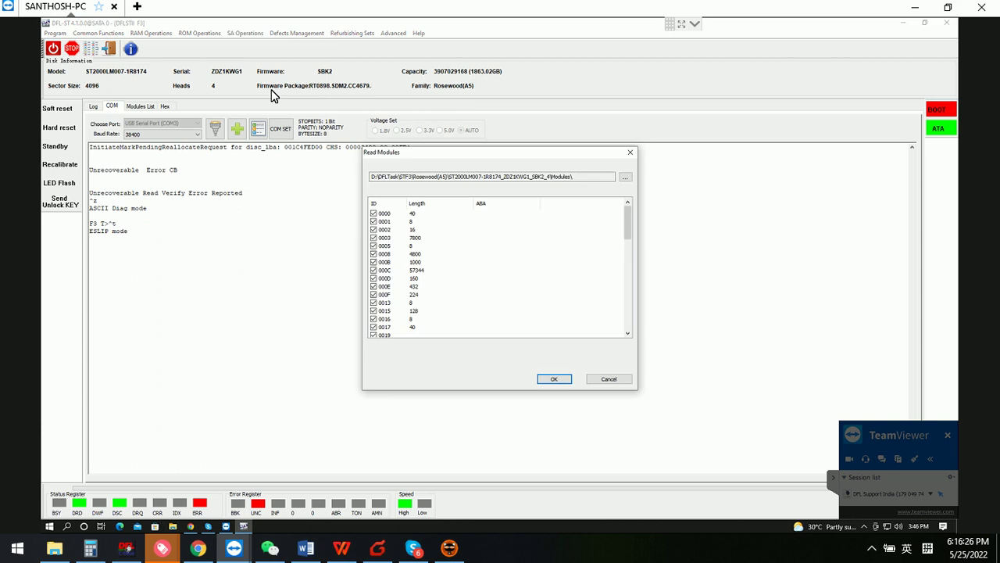
{"action": "left_click", "coordinate": [633, 154]}
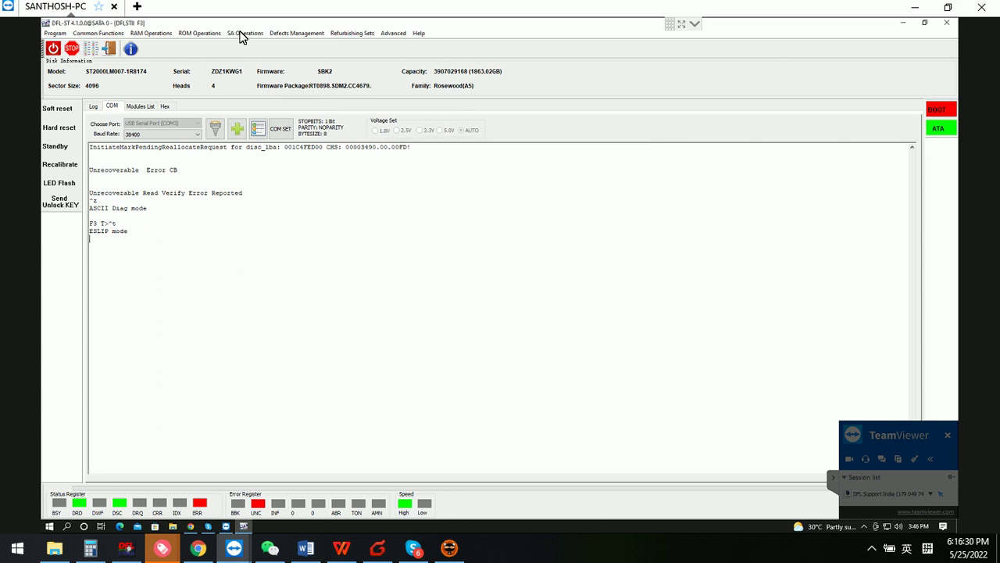
{"action": "left_click", "coordinate": [243, 34]}
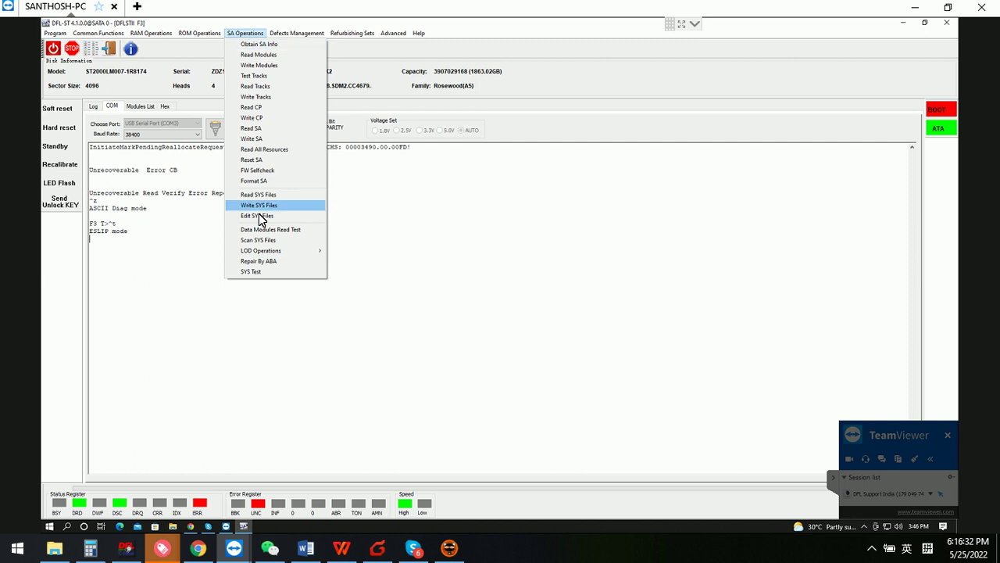
- In Edit SYS File, set File ID 35 and Volume 3
{"action": "left_click", "coordinate": [259, 214]}
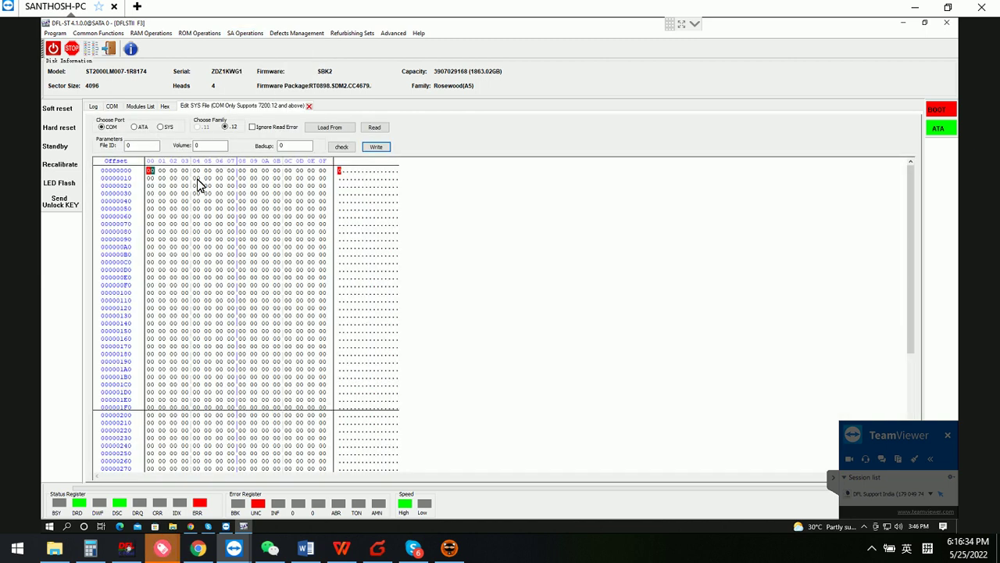
{"action": "double_click", "coordinate": [142, 147]}
{"action": "type", "text": "35"}
{"action": "left_click", "coordinate": [208, 146]}
{"action": "double_click", "coordinate": [208, 147]}
{"action": "type", "text": "3"}
- Load FD360035.rpm from the drive's SYSFile\Copy0 folder into the editor
{"action": "left_click", "coordinate": [332, 130]}
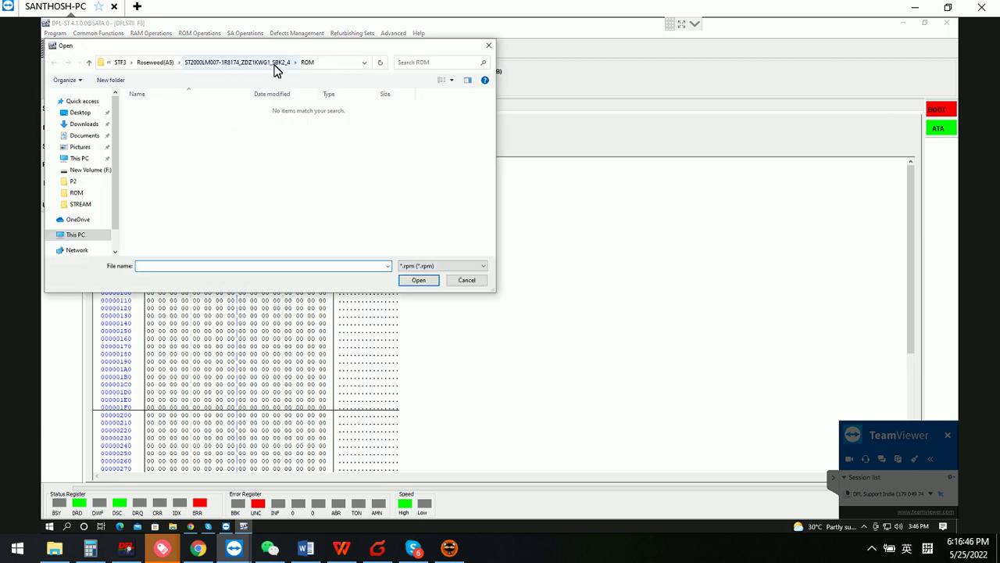
{"action": "key", "text": "alt+Up"}
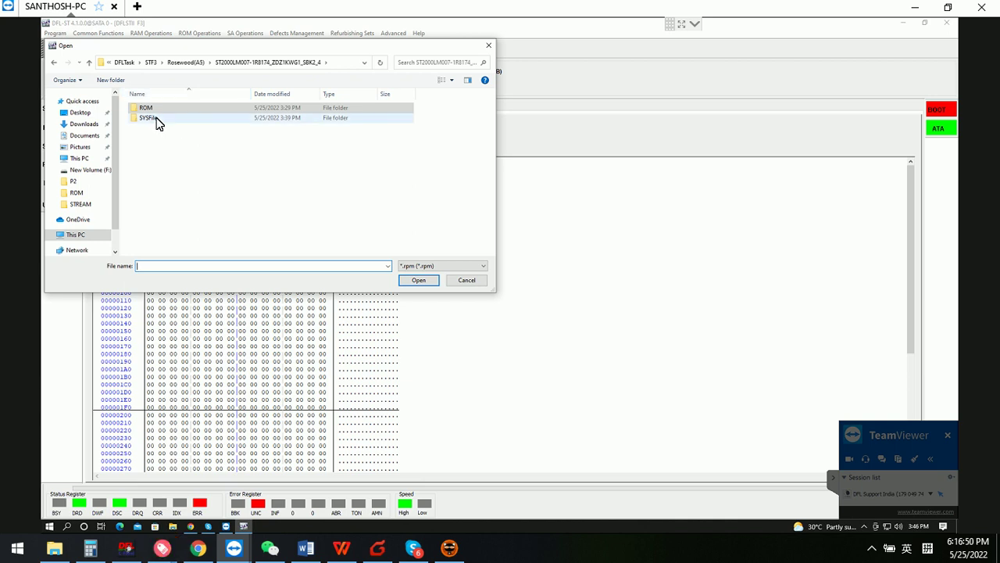
{"action": "double_click", "coordinate": [157, 119]}
{"action": "left_click", "coordinate": [162, 113]}
{"action": "double_click", "coordinate": [162, 113]}
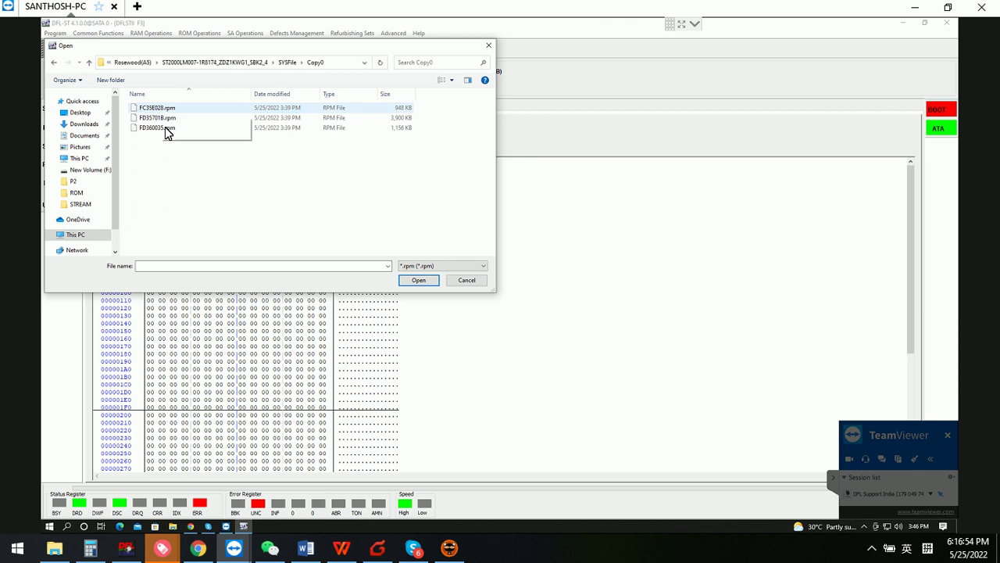
{"action": "double_click", "coordinate": [165, 127]}
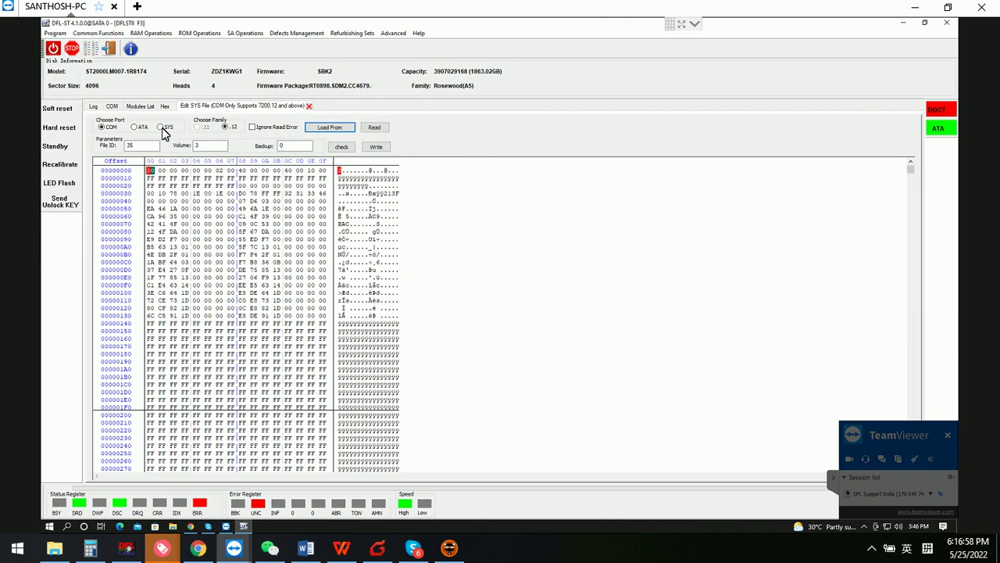
- Write the SYS file to the drive over the SYS port, agreeing to check SYS files
{"action": "left_click", "coordinate": [161, 127]}
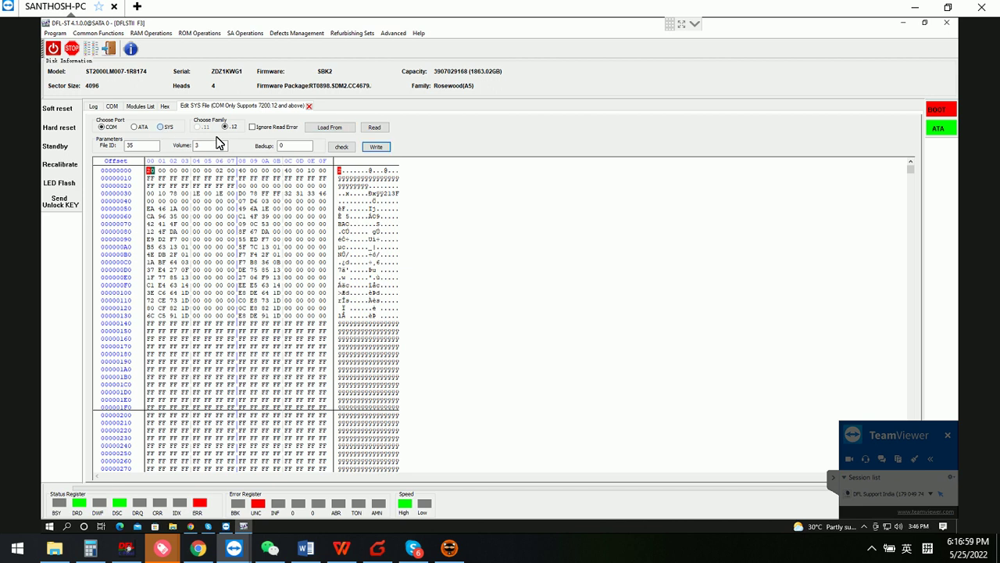
{"action": "left_click", "coordinate": [378, 148]}
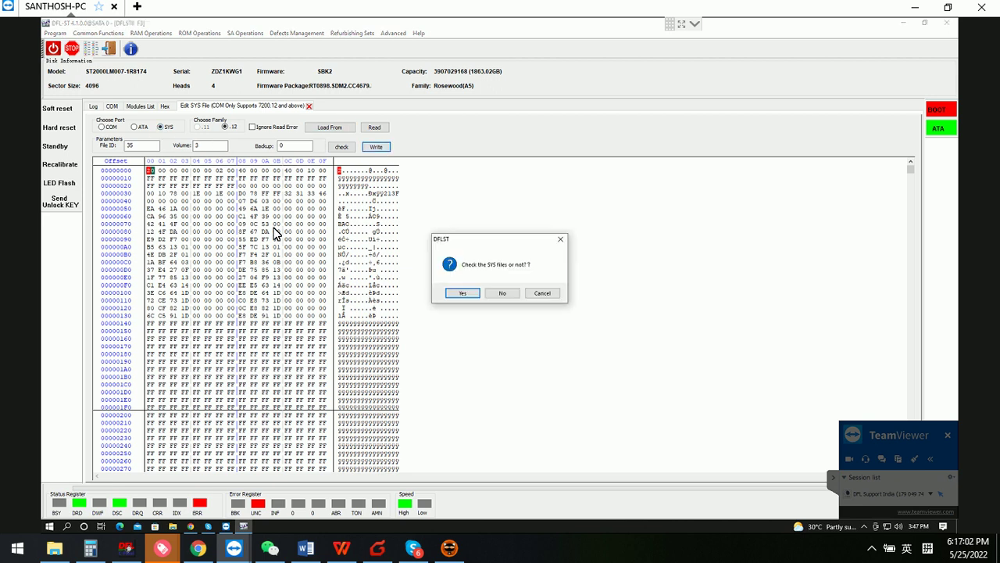
{"action": "left_click", "coordinate": [462, 293]}
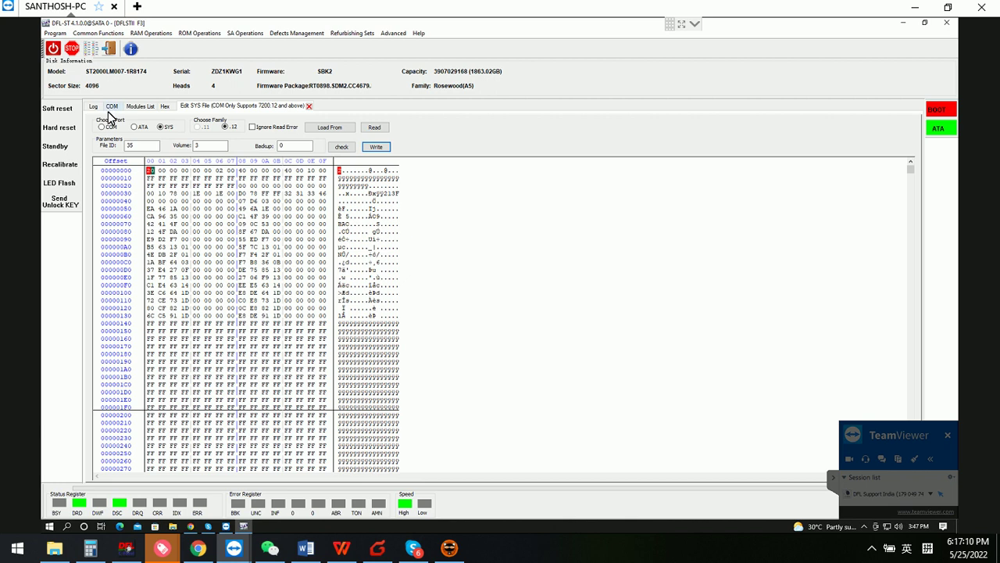
- At the F3 prompt, list the 6-entry G-list with V40, run i4,1,22, and begin entering m0,6,3,,,,,22
{"action": "left_click", "coordinate": [112, 107]}
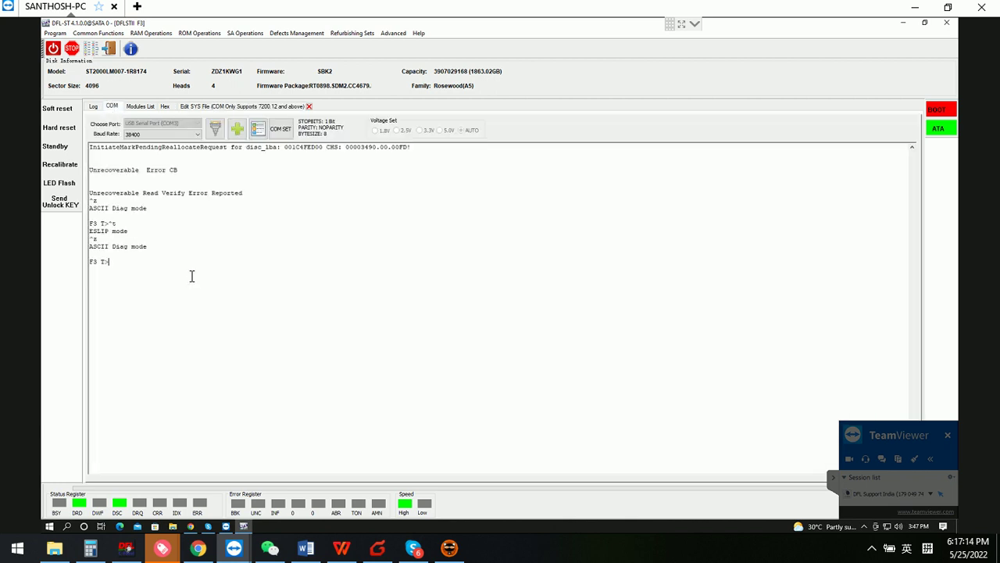
{"action": "type", "text": "V40"}
{"action": "key", "text": "Return"}
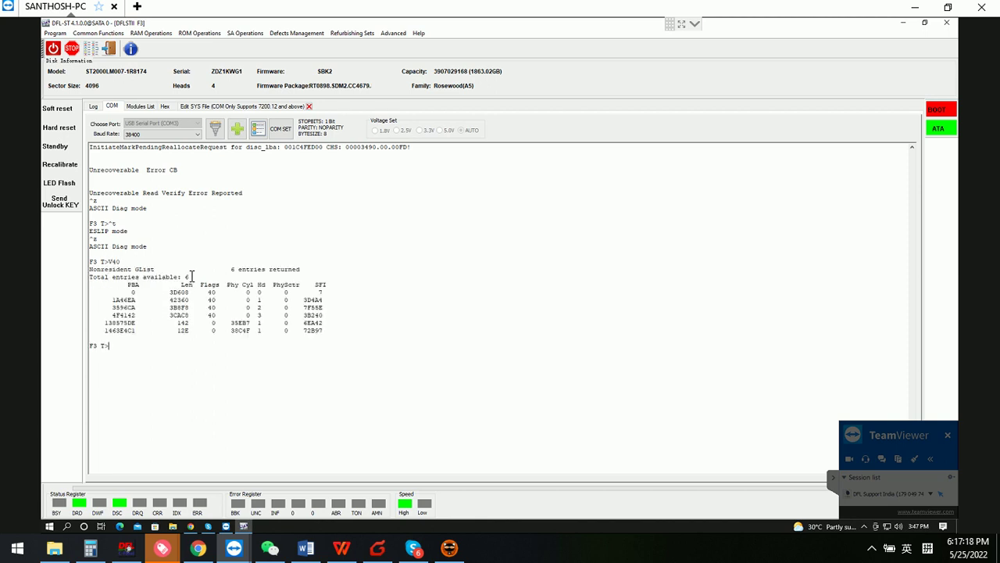
{"action": "type", "text": "i4,1,22"}
{"action": "key", "text": "Return"}
{"action": "type", "text": "m0,6,3,,,,,2"}
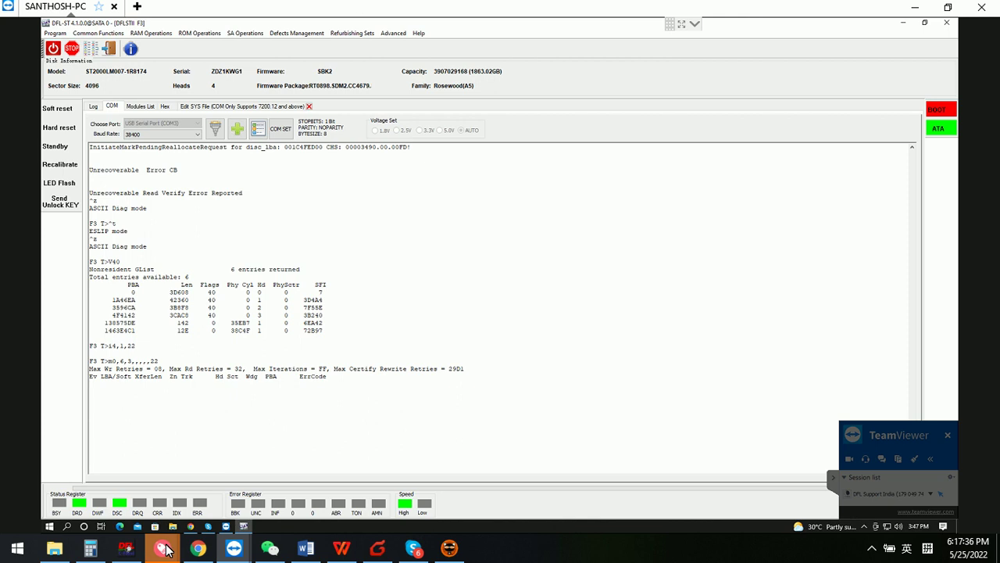
- Keep the terminal focused while the format clears media cache and zeroes MBR and DataStore
{"action": "left_click", "coordinate": [522, 342]}
{"action": "left_click", "coordinate": [349, 383]}
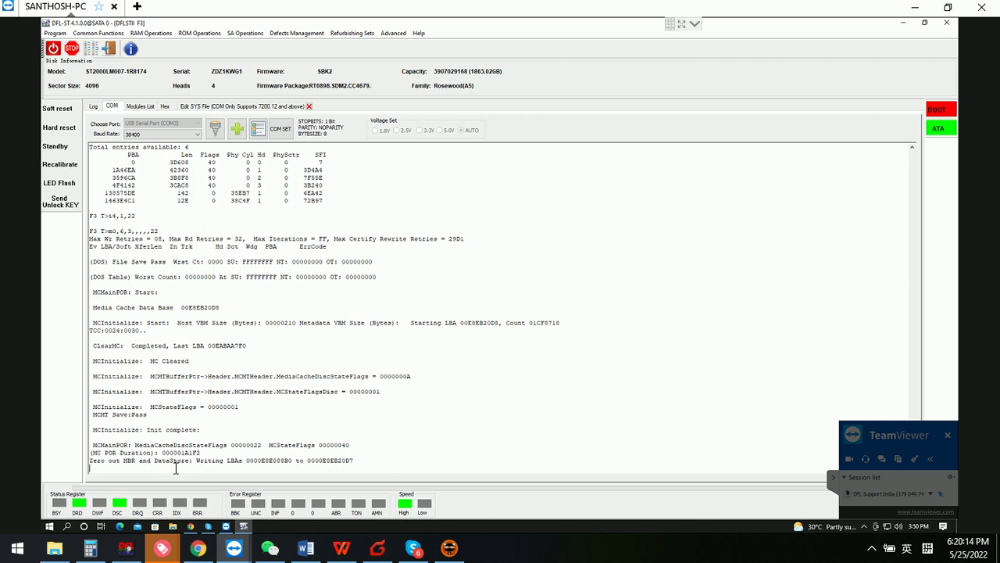
- Re-list the GList after the format, confirming 6 entries, and switch the terminal to ESLIP mode
{"action": "scroll", "coordinate": [175, 468], "scroll_direction": "up", "scroll_amount": 2}
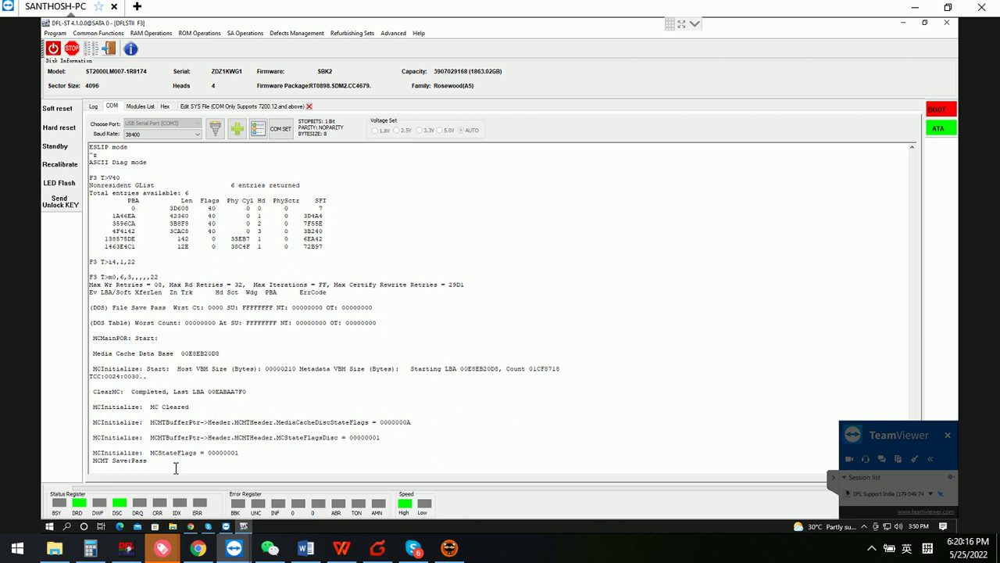
{"action": "scroll", "coordinate": [176, 468], "scroll_direction": "up", "scroll_amount": 5}
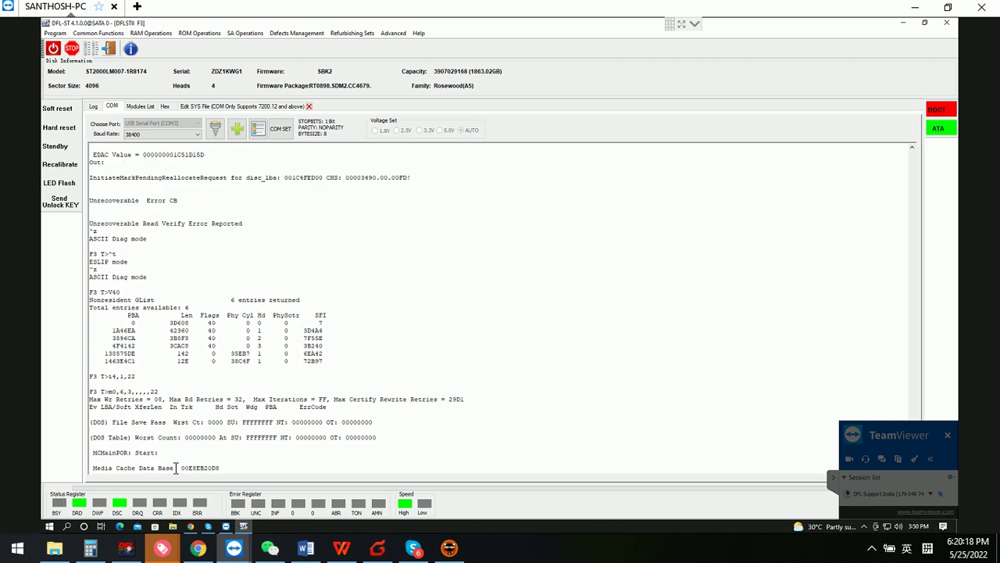
{"action": "scroll", "coordinate": [176, 468], "scroll_direction": "down", "scroll_amount": 8}
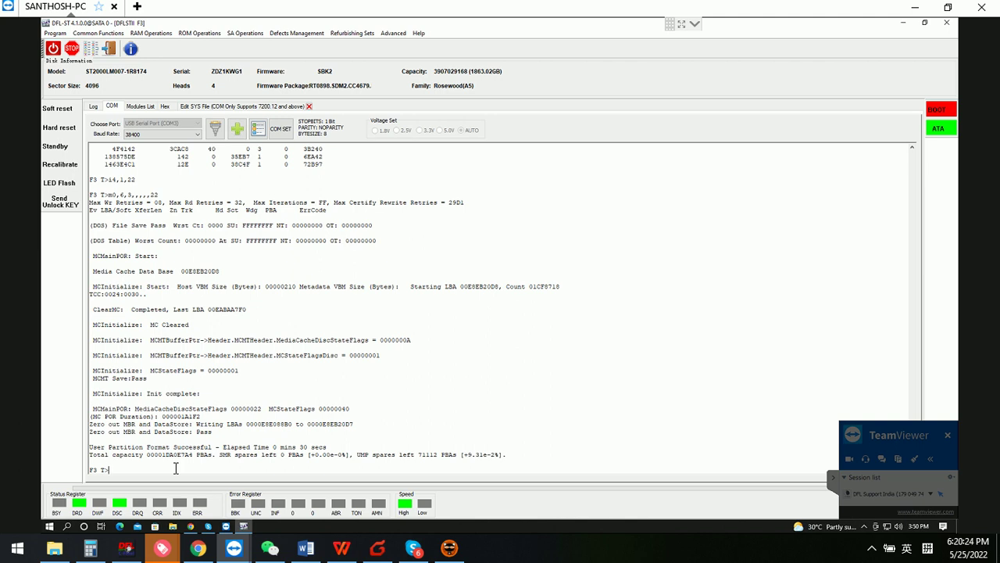
{"action": "type", "text": "0"}
{"action": "key", "text": "Return"}
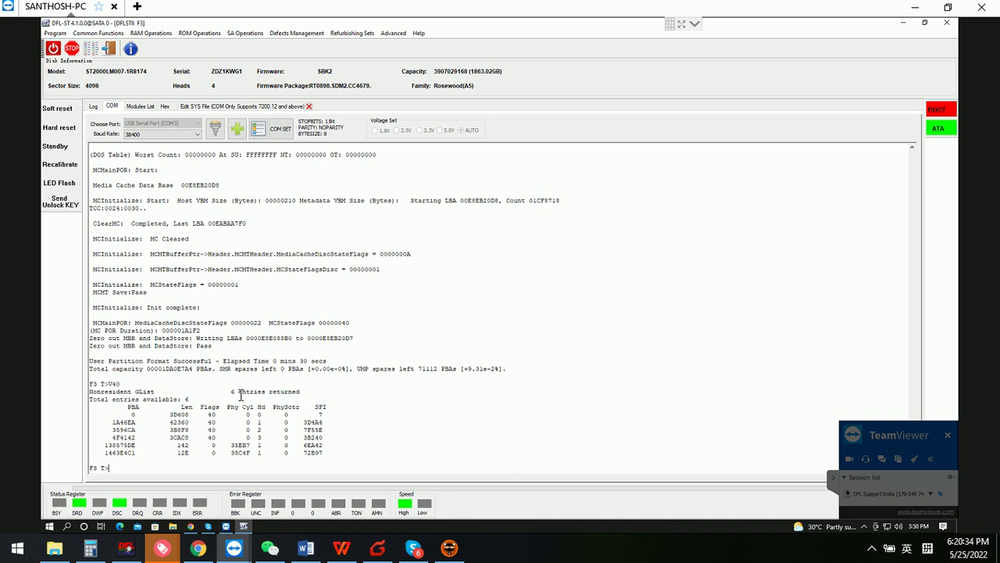
{"action": "key", "text": "ctrl+t"}
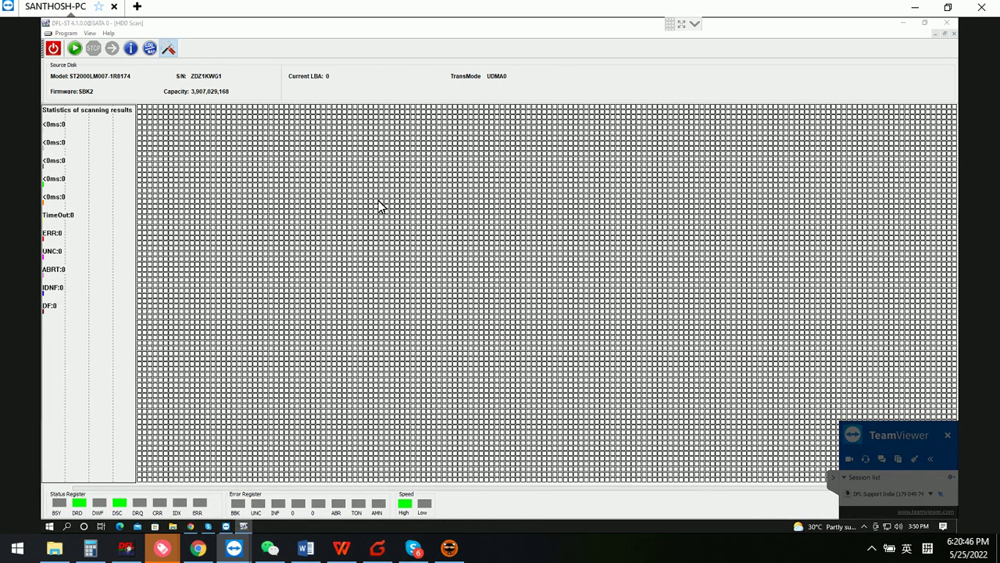
- Set the scan start LBA to 3,900,000,000 with the previous scan record cleared
{"action": "left_click", "coordinate": [169, 49]}
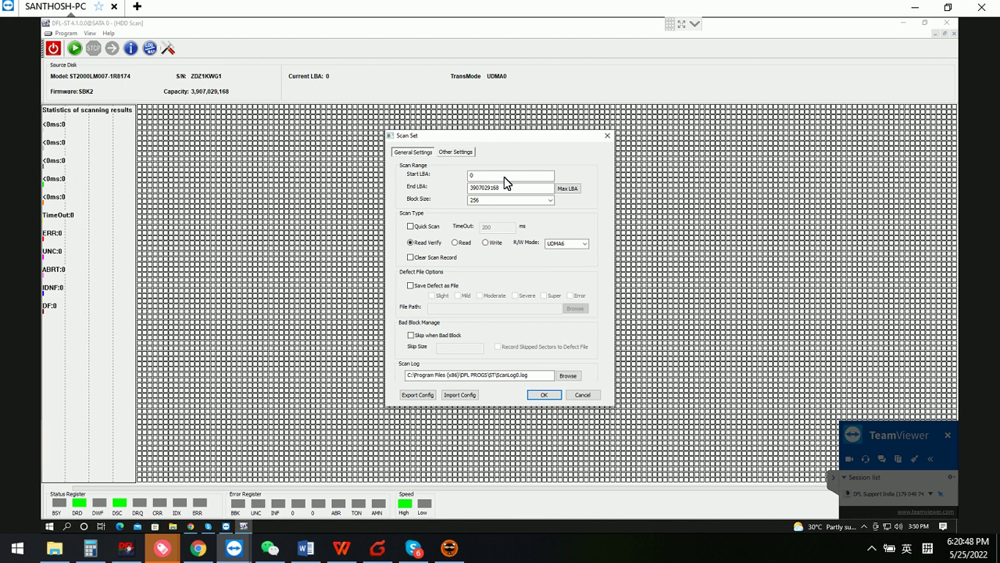
{"action": "left_click_drag", "start_coordinate": [502, 179], "coordinate": [438, 178]}
{"action": "type", "text": "3900000000"}
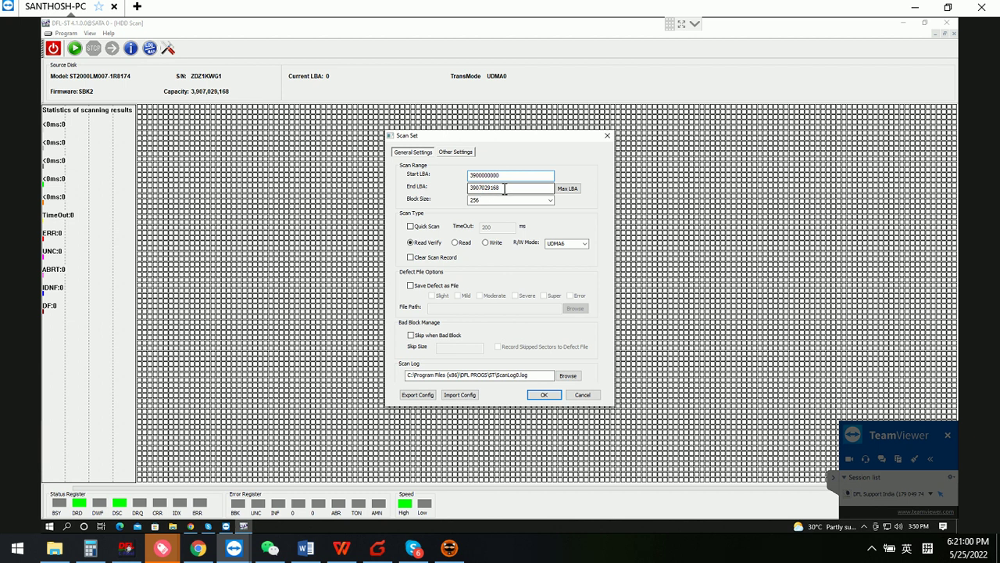
{"action": "left_click", "coordinate": [420, 259]}
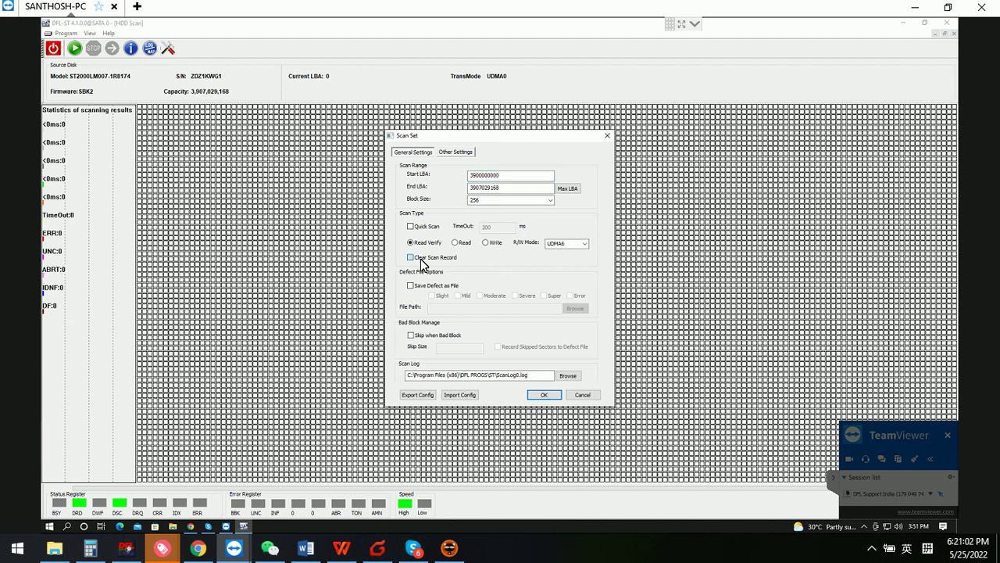
{"action": "left_click", "coordinate": [542, 397]}
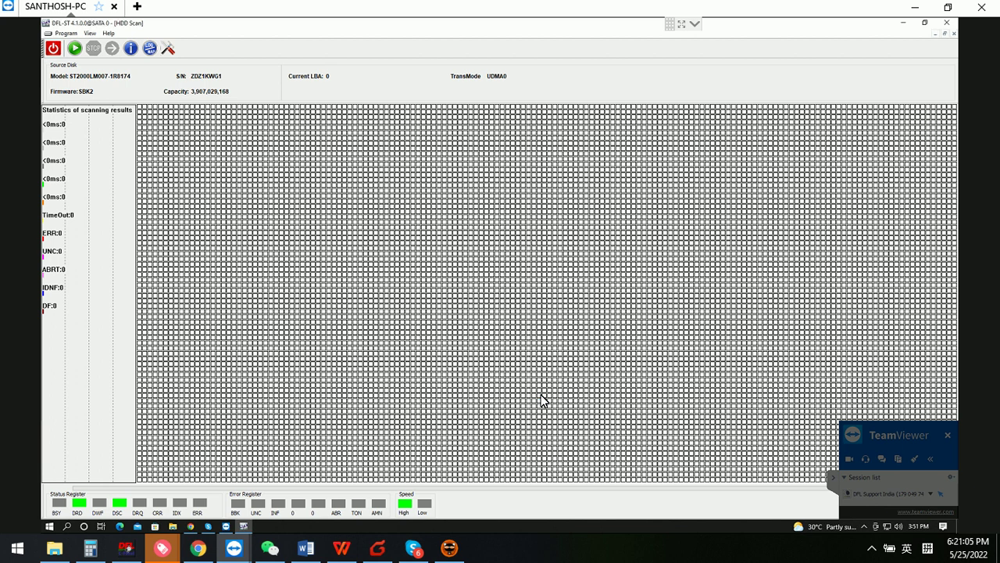
- Run the read-verify scan, stop it at LBA 3,901,664,000 with zero errors, then minimize DFL-ST
{"action": "left_click", "coordinate": [75, 49]}
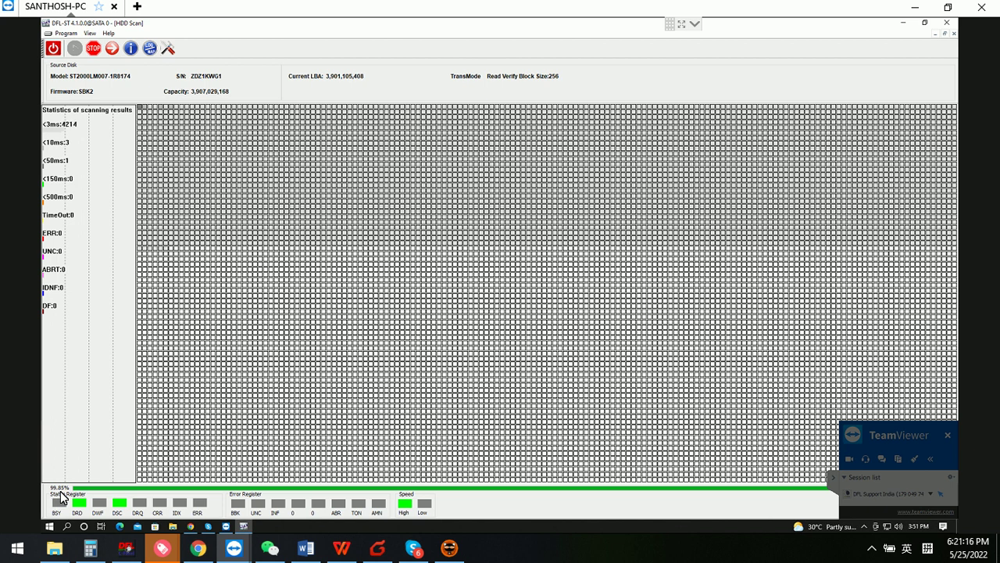
{"action": "left_click", "coordinate": [94, 52]}
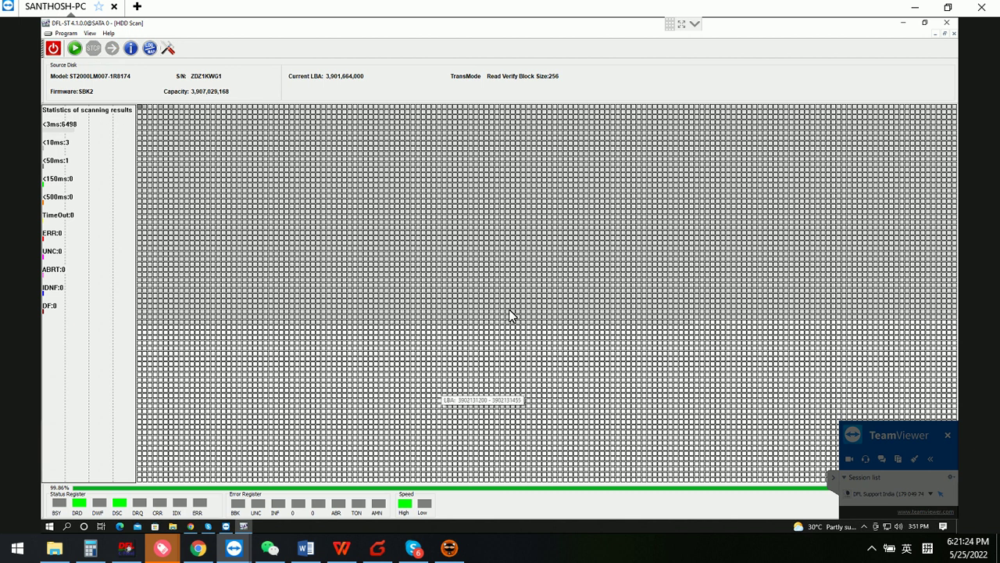
{"action": "left_click", "coordinate": [904, 25]}
- Launch DFLConsole with administrator permission and start the DDP data extractor for SATA0
{"action": "double_click", "coordinate": [59, 117]}
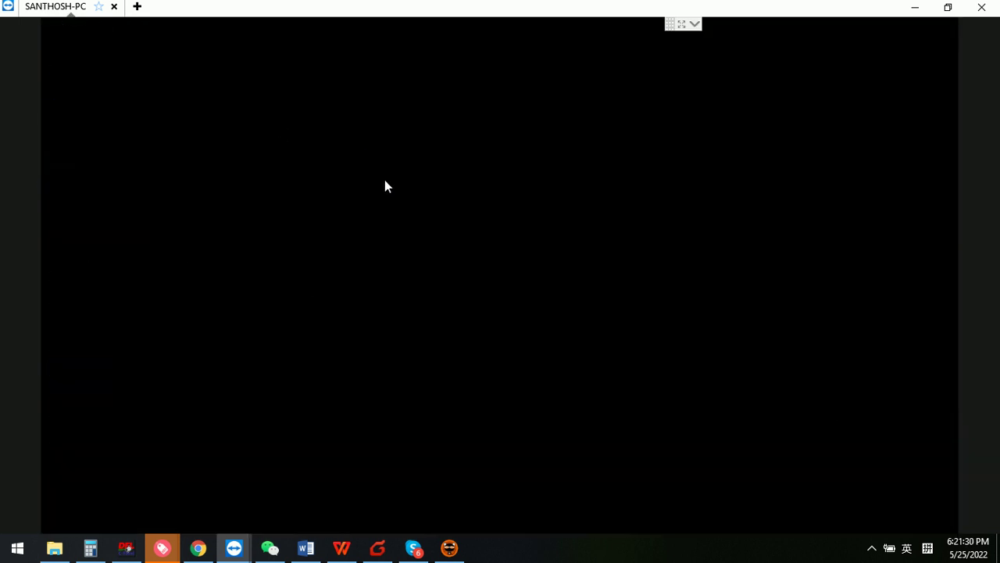
{"action": "left_click", "coordinate": [451, 339]}
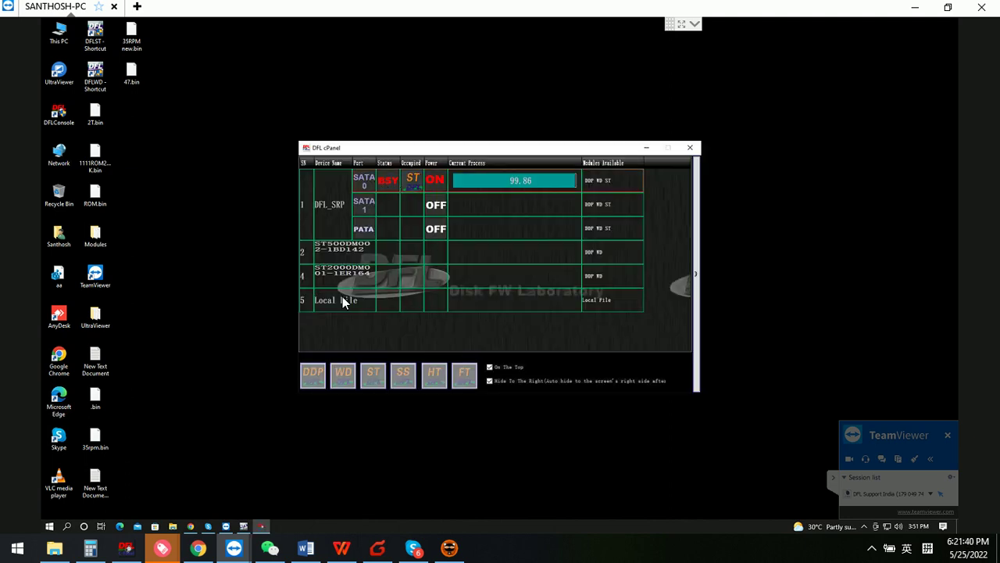
{"action": "left_click", "coordinate": [313, 375]}
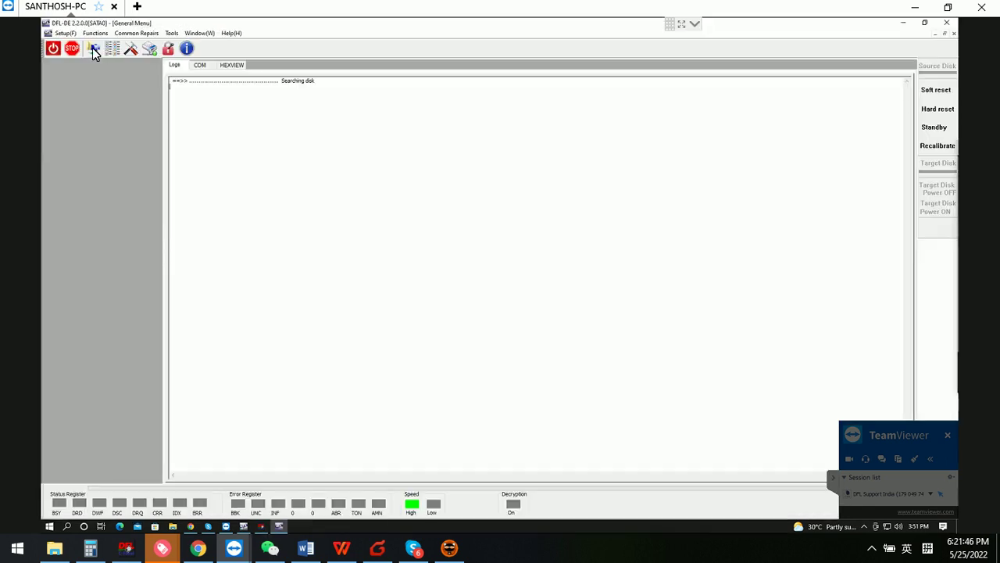
- Create a new File Extraction project and expand the 1.82TB NTFS 'Seagate Backup Plus Drive' partition
{"action": "left_click", "coordinate": [92, 48]}
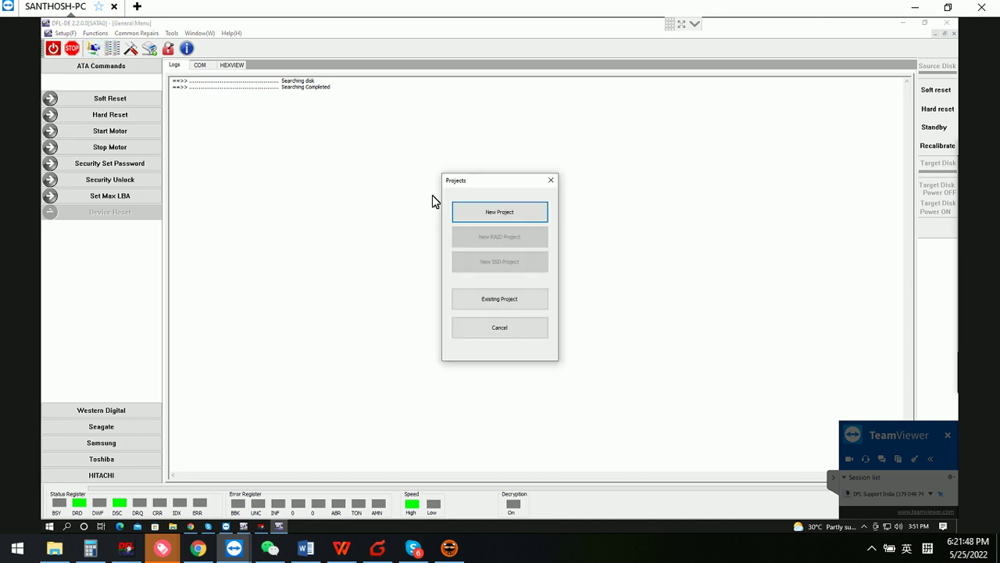
{"action": "left_click", "coordinate": [502, 222]}
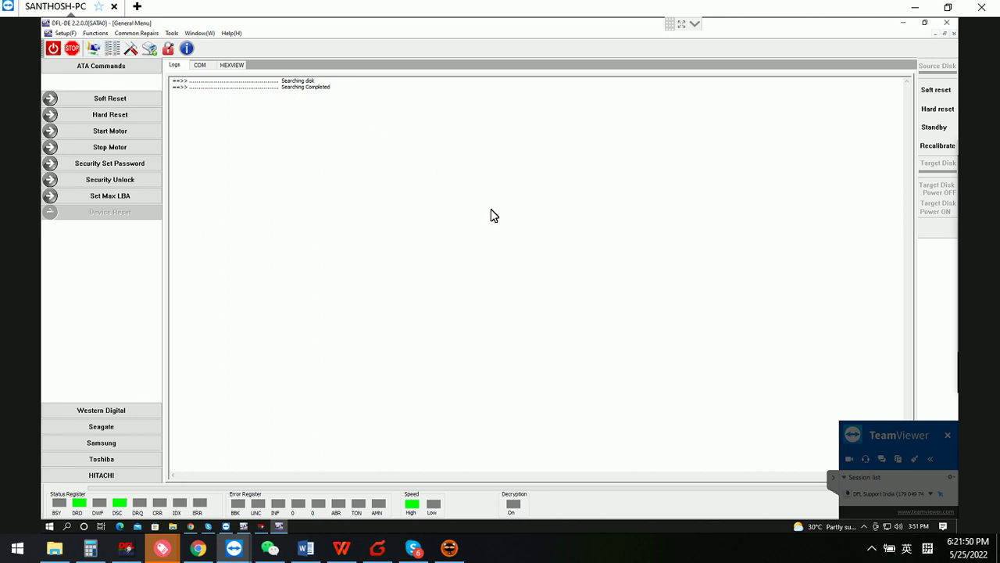
{"action": "left_click", "coordinate": [625, 354]}
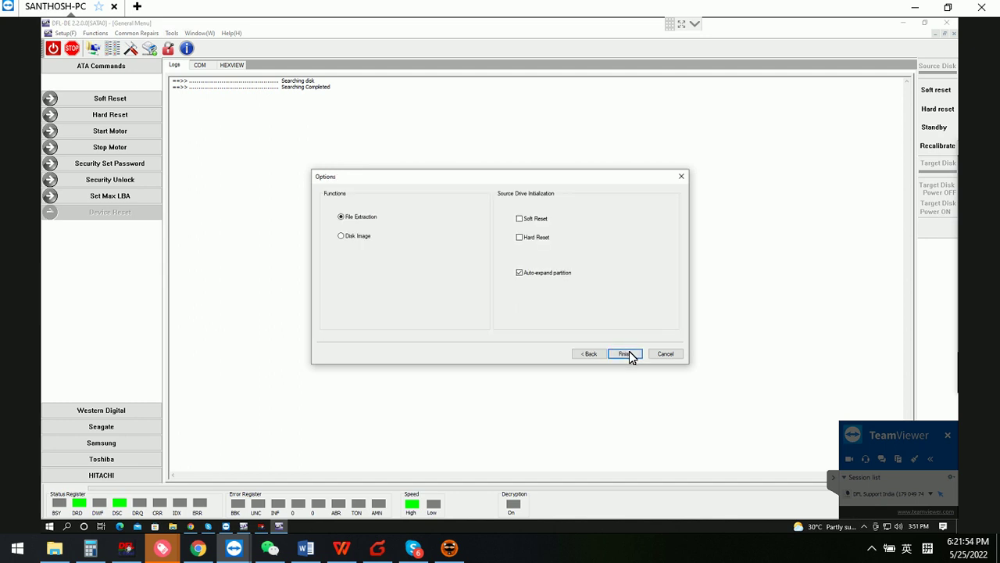
{"action": "left_click", "coordinate": [628, 354]}
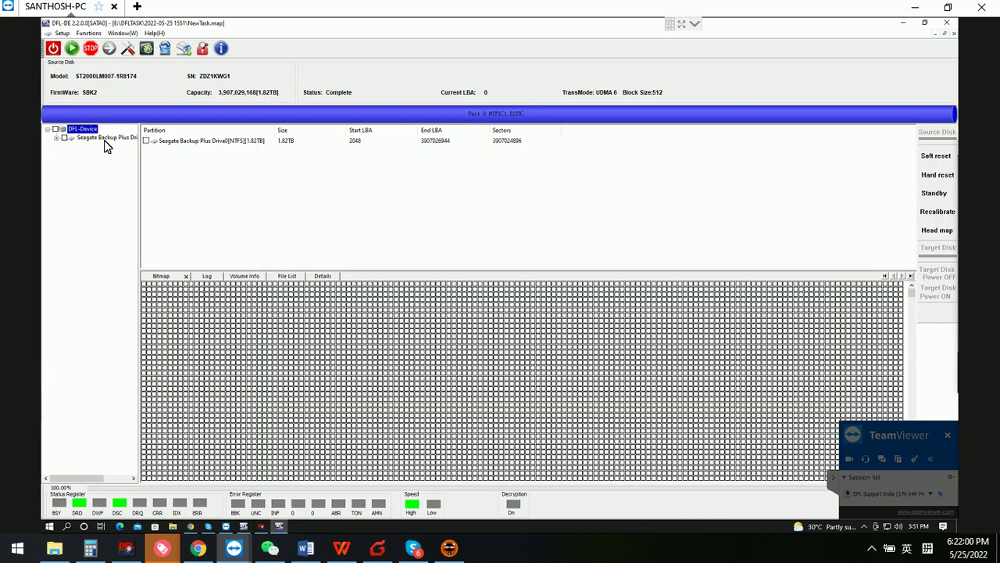
{"action": "left_click", "coordinate": [104, 139]}
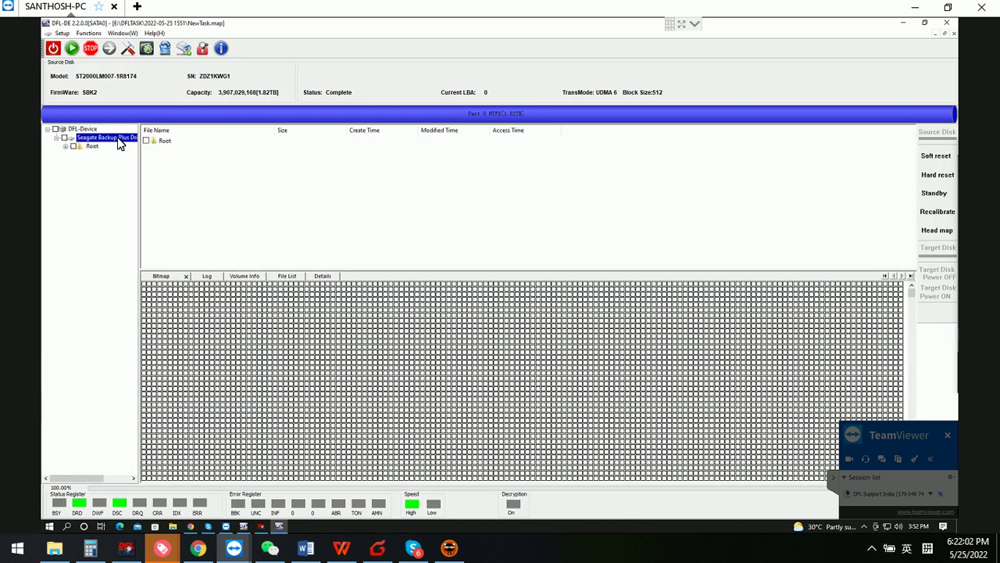
- Browse the Root folder, select RECYCLER and 'the build factory', and dismiss its context menu
{"action": "left_click", "coordinate": [93, 148]}
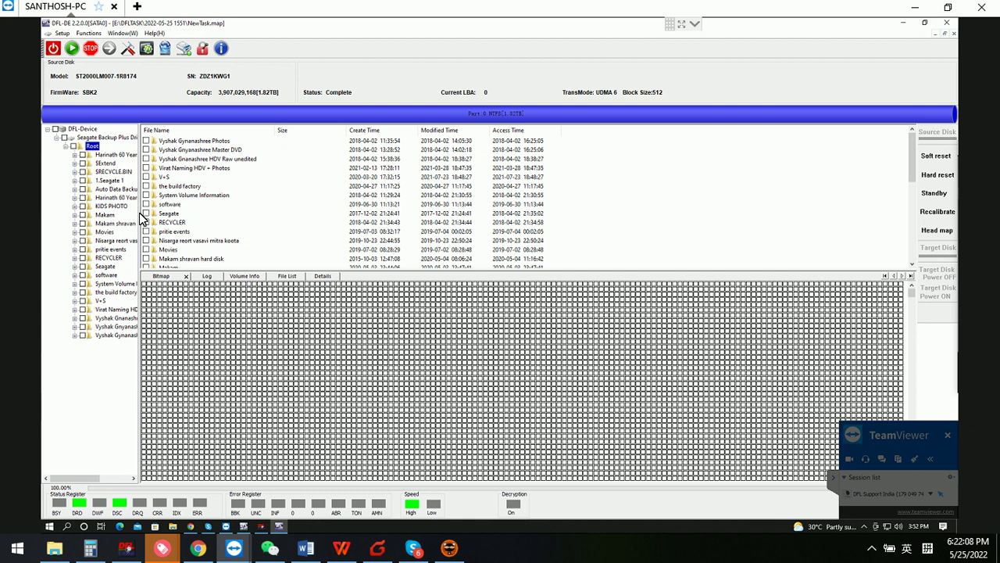
{"action": "left_click", "coordinate": [202, 226]}
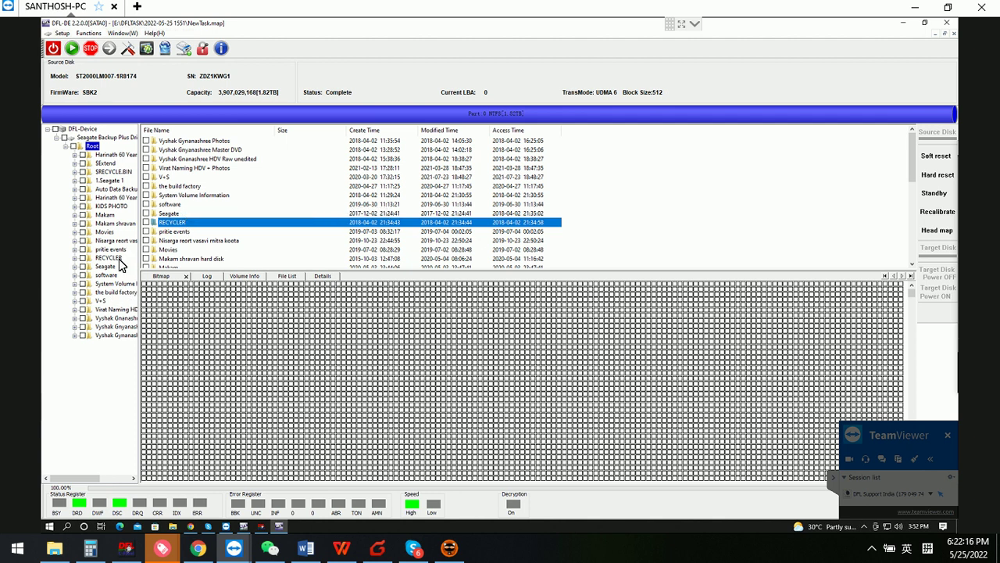
{"action": "left_click", "coordinate": [206, 186]}
{"action": "right_click", "coordinate": [204, 184]}
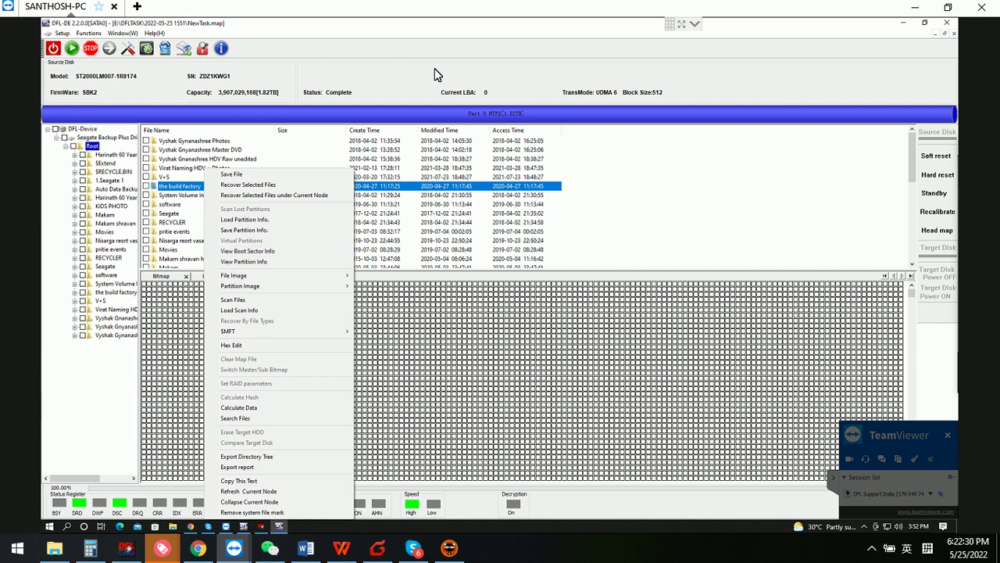
{"action": "key", "text": "Escape"}
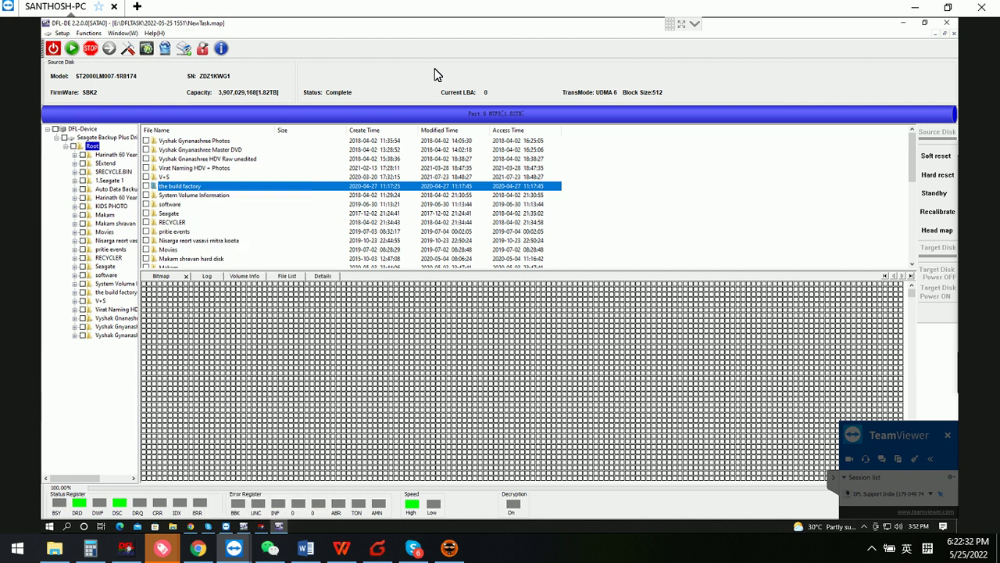